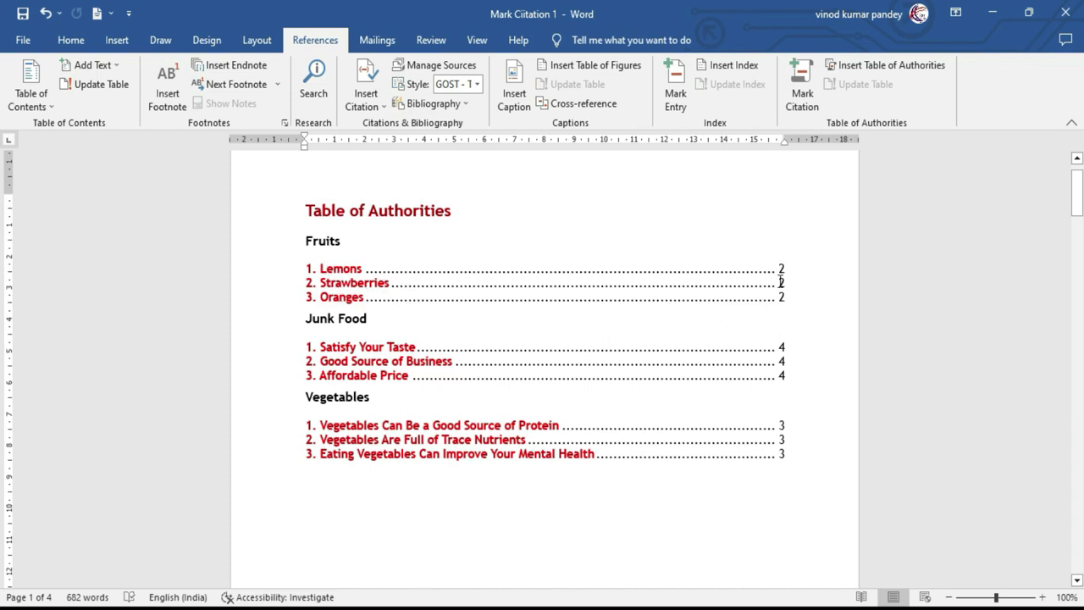
scroll(623, 422, "down", 3)
scroll(622, 421, "down", 6)
scroll(619, 424, "down", 5)
scroll(619, 424, "down", 1)
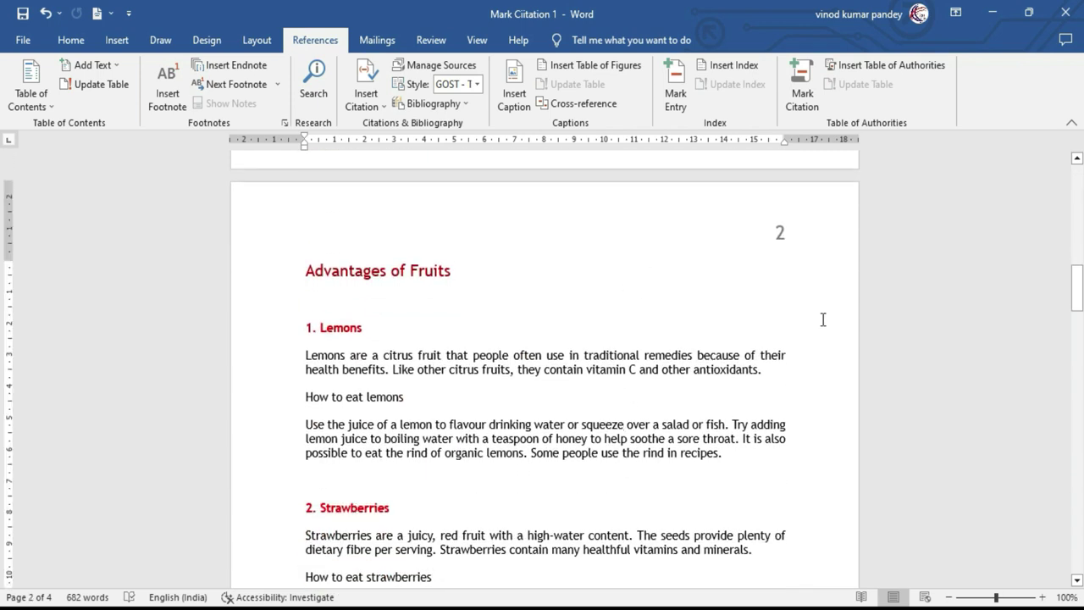
left_click(779, 235)
scroll(418, 378, "down", 1)
scroll(402, 350, "down", 1)
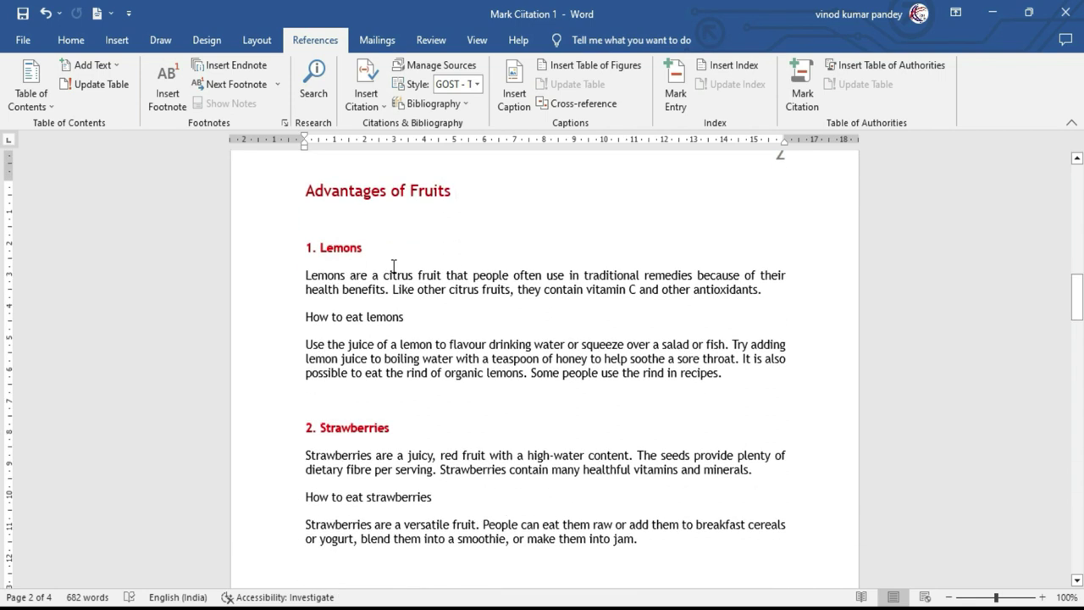
scroll(496, 351, "down", 1)
scroll(333, 408, "down", 1)
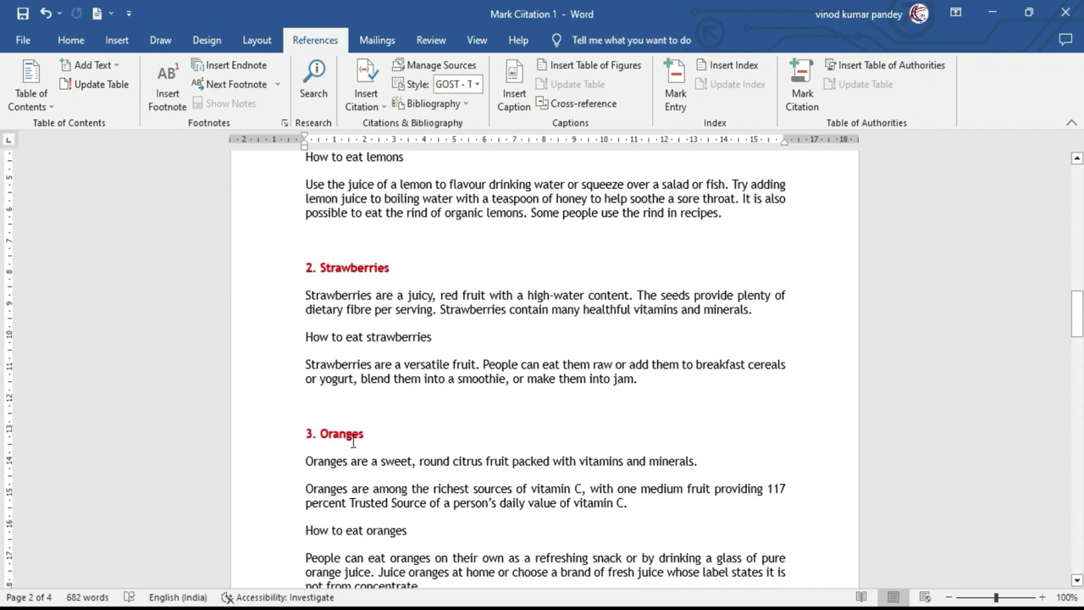
scroll(368, 450, "down", 1)
scroll(367, 449, "up", 2)
scroll(367, 447, "up", 6)
scroll(368, 446, "up", 3)
scroll(369, 447, "up", 2)
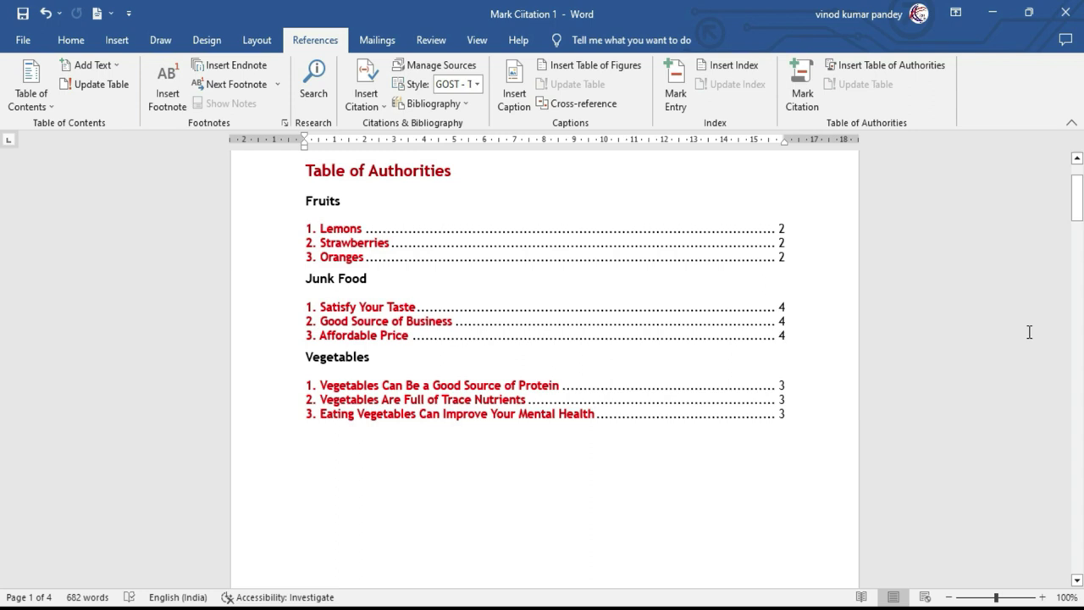
left_click_drag(1076, 198, 1071, 509)
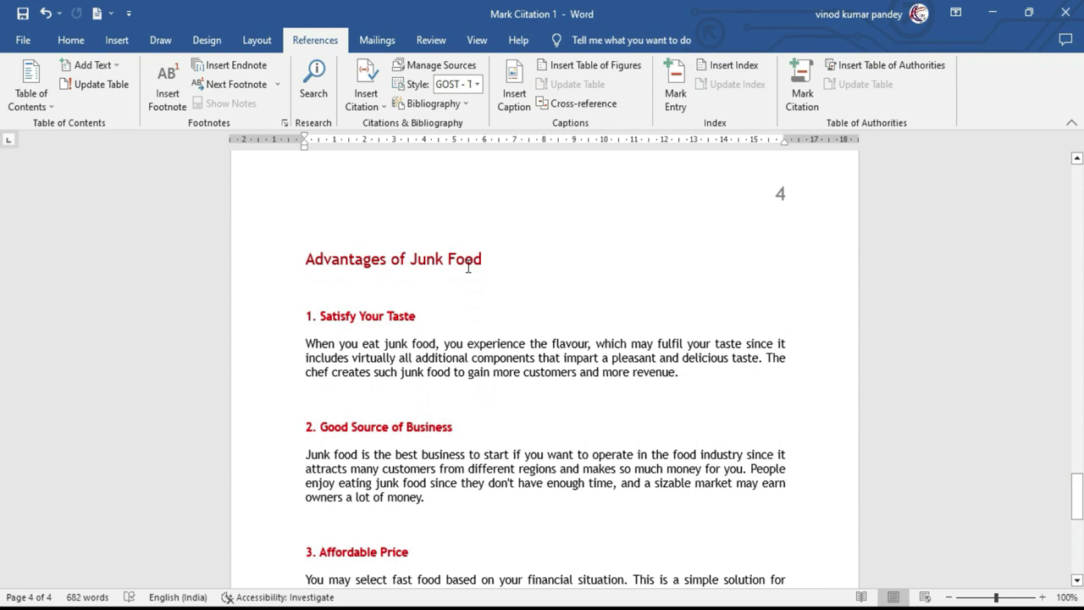
scroll(398, 446, "down", 1)
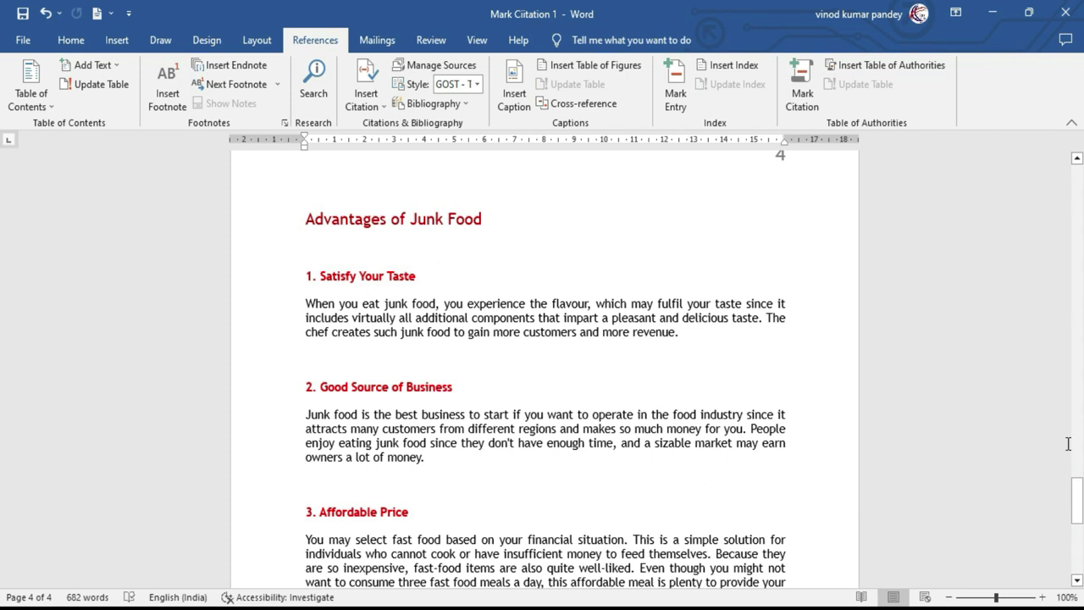
left_click_drag(1071, 491, 1071, 408)
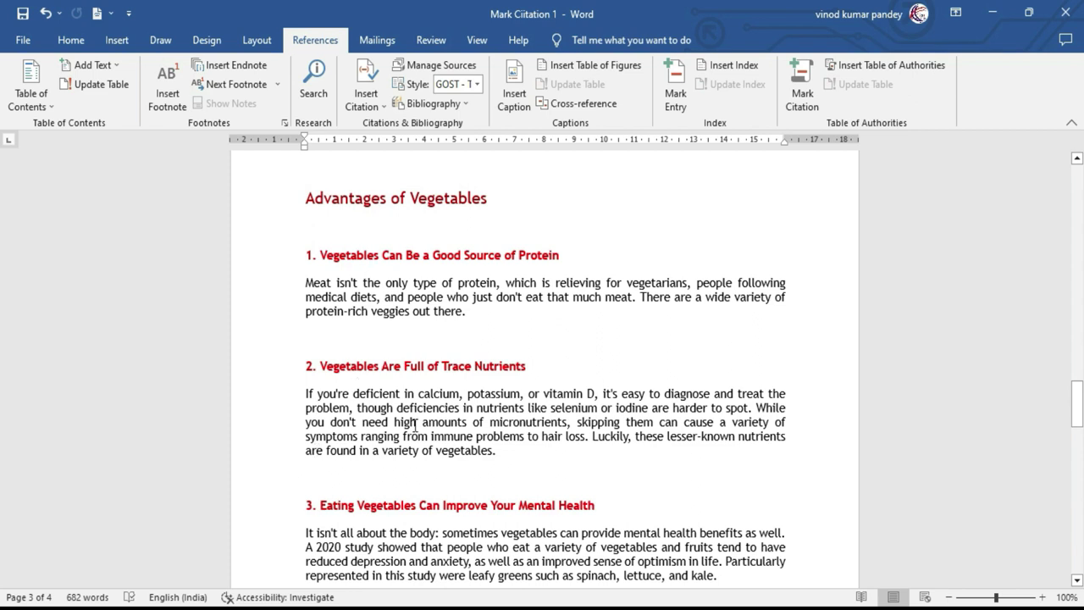
key("ctrl+Home")
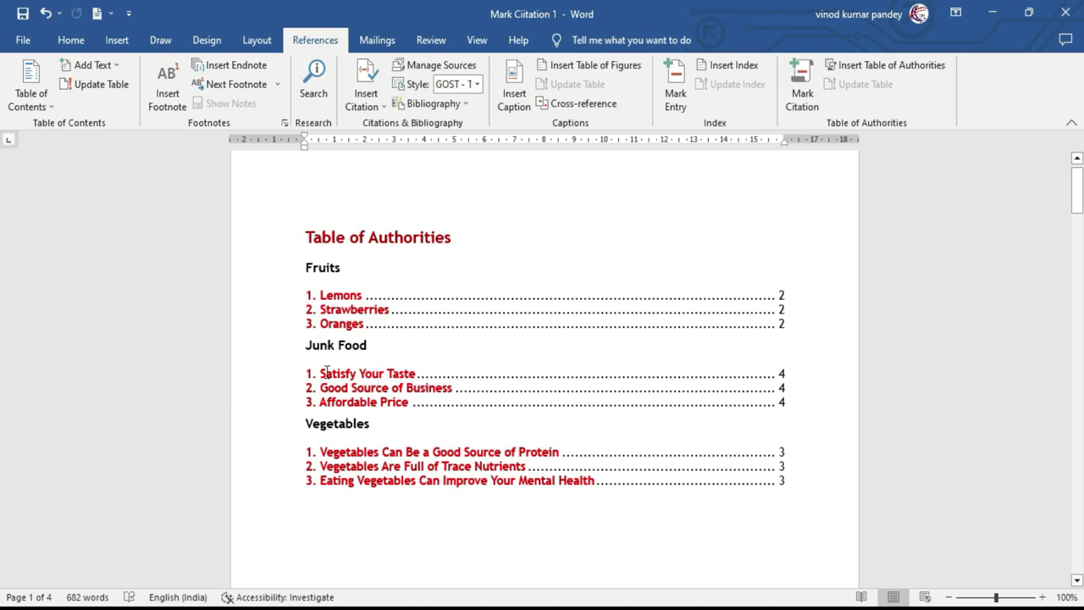
Inspect the existing Table of Authorities' field shading, then move to the empty line below it.
left_click(310, 268)
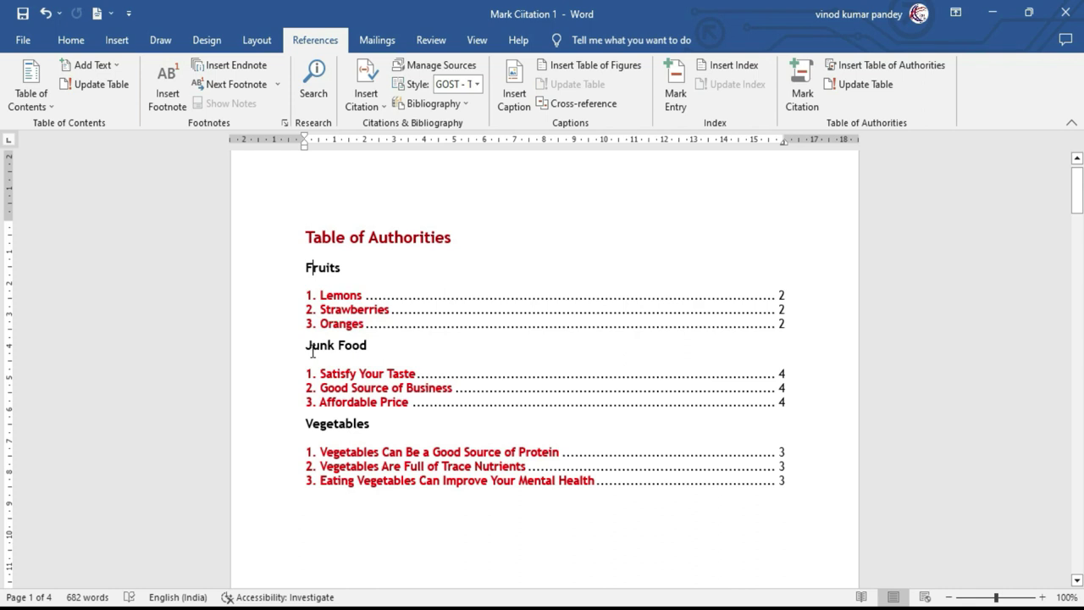
left_click(311, 346)
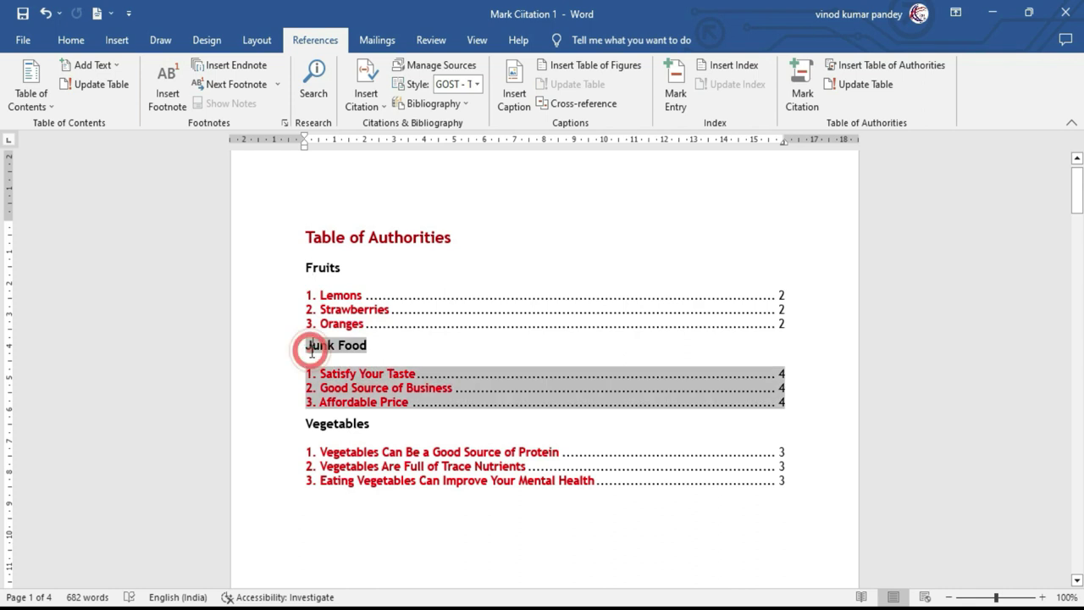
left_click(311, 423)
left_click(313, 268)
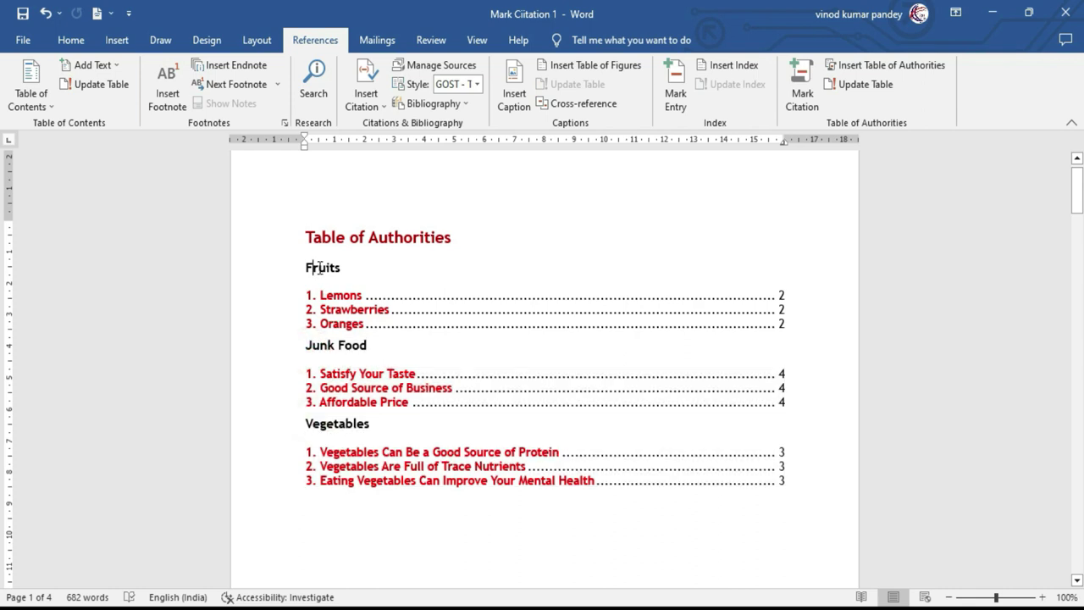
left_click(311, 347)
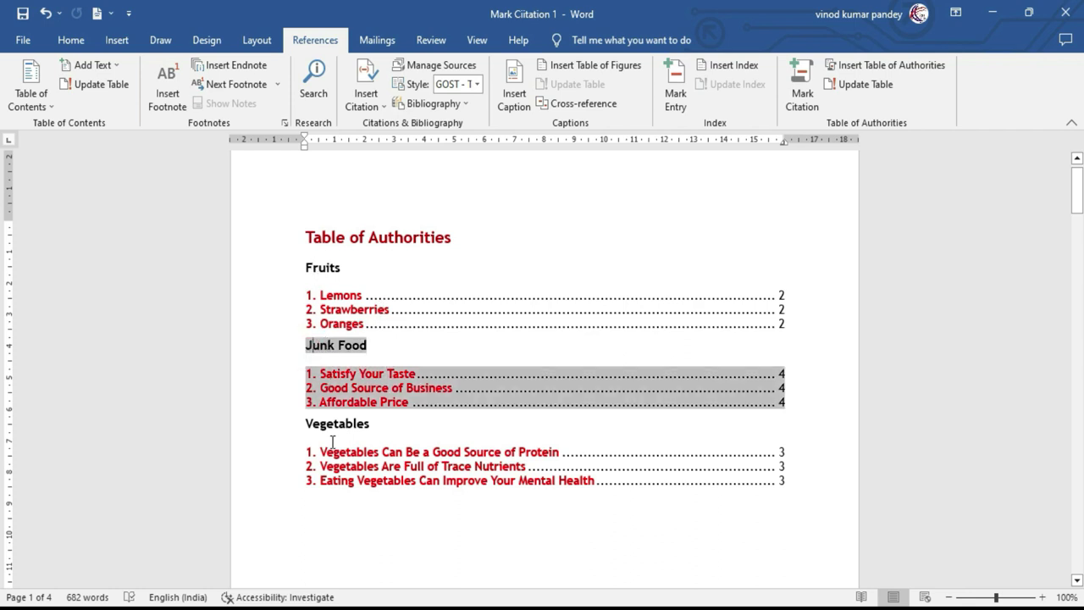
left_click(352, 508)
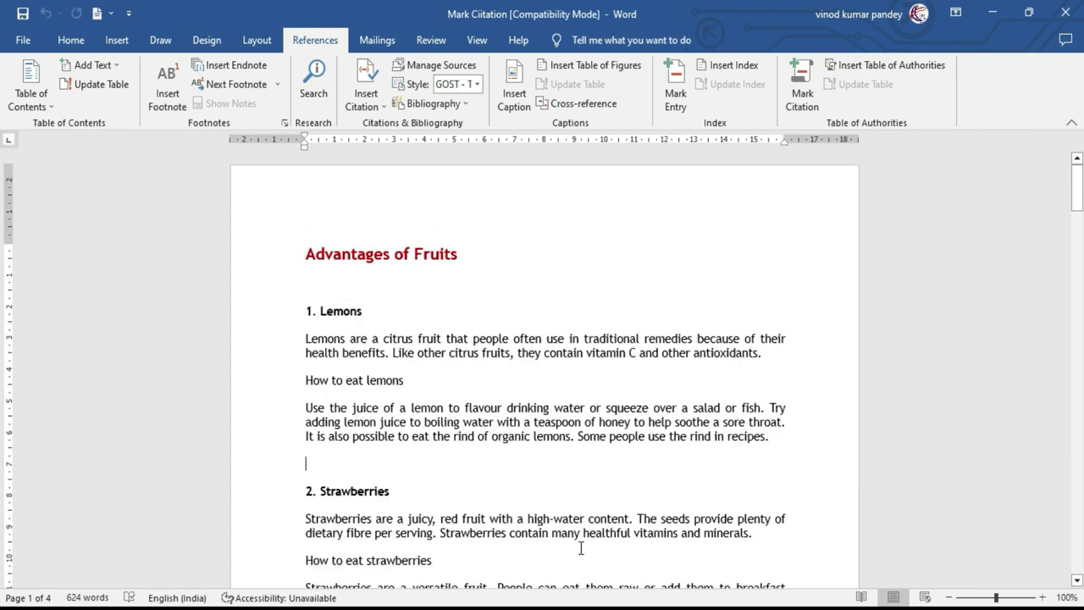
Insert a page break before 'Advantages of Fruits' to create a blank first page.
left_click(306, 255)
key("ctrl+Return")
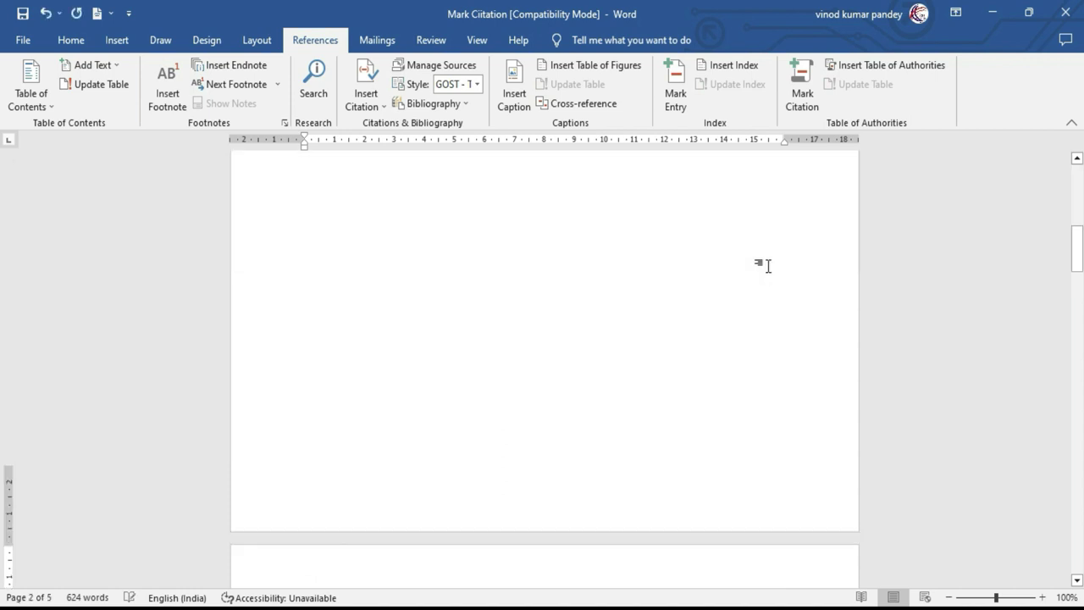
left_click_drag(1077, 237, 1077, 180)
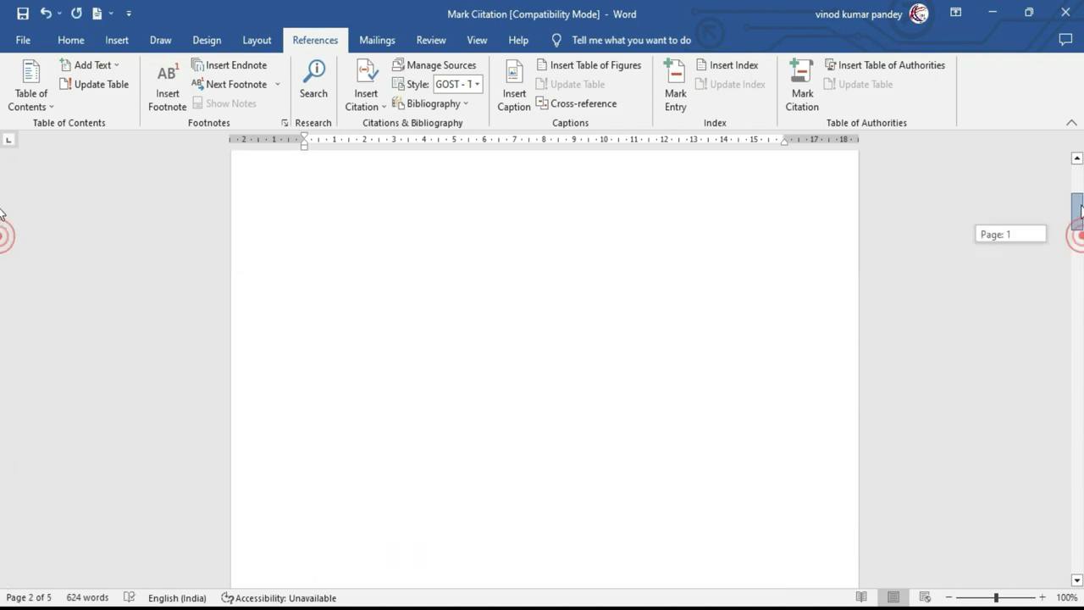
left_click(342, 241)
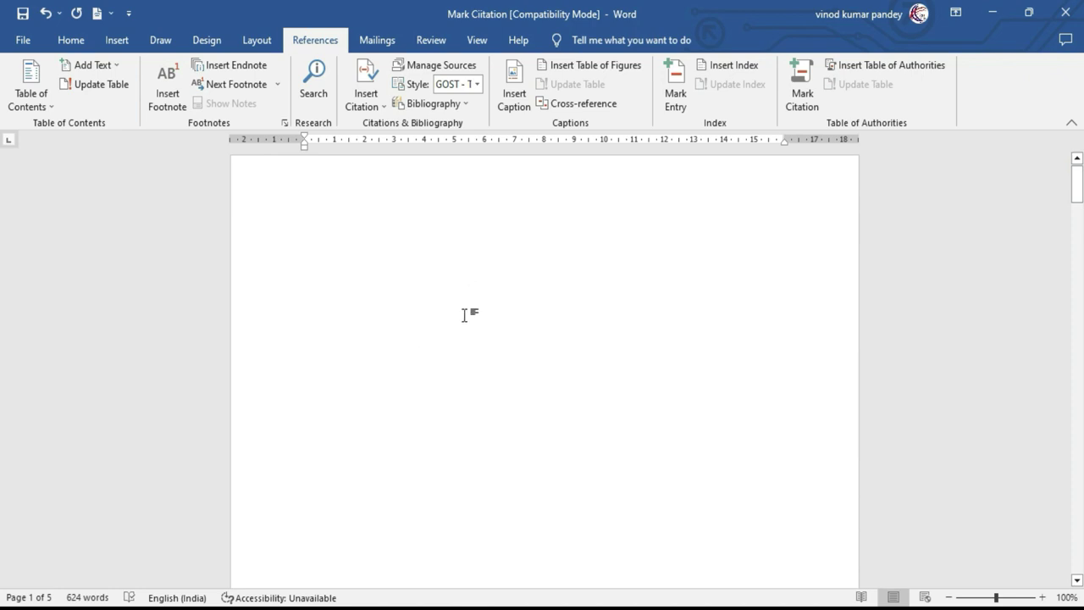
Check the five-page layout in Multiple Pages view, then return to the References tab.
left_click(477, 41)
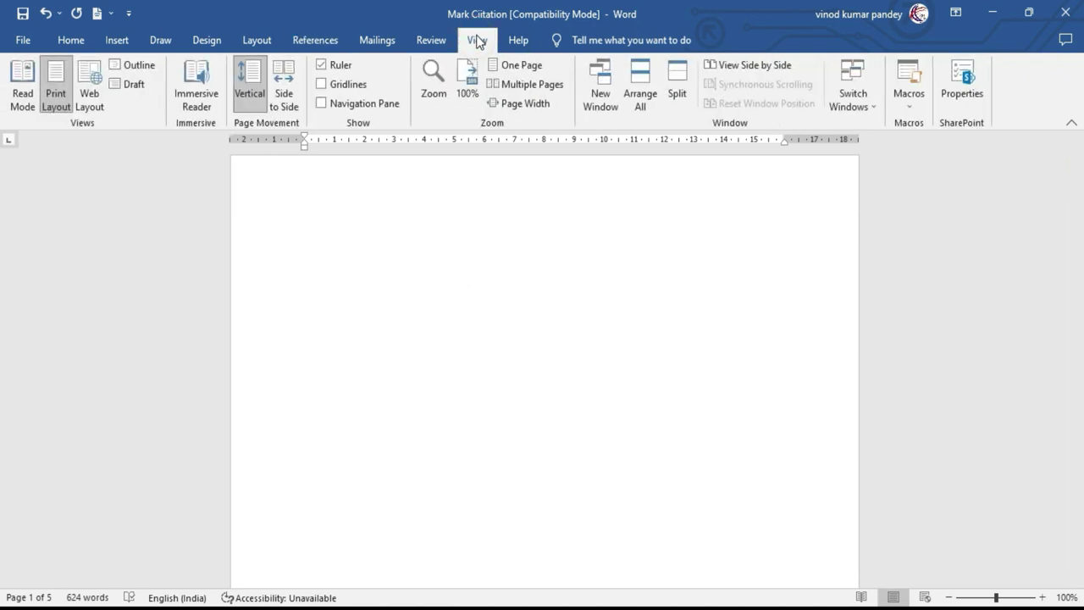
left_click(532, 83)
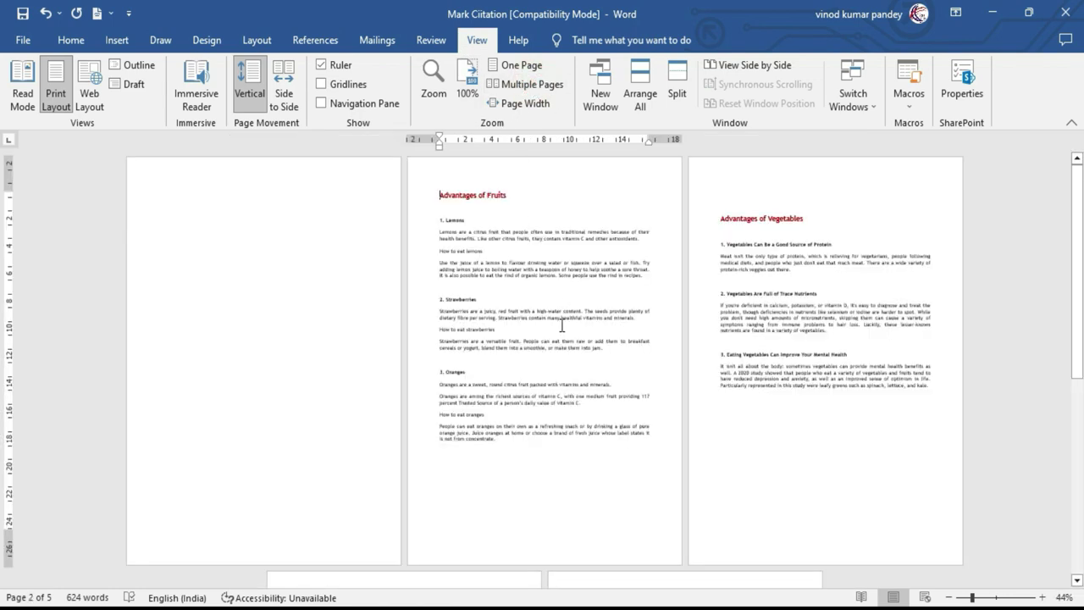
left_click(178, 203)
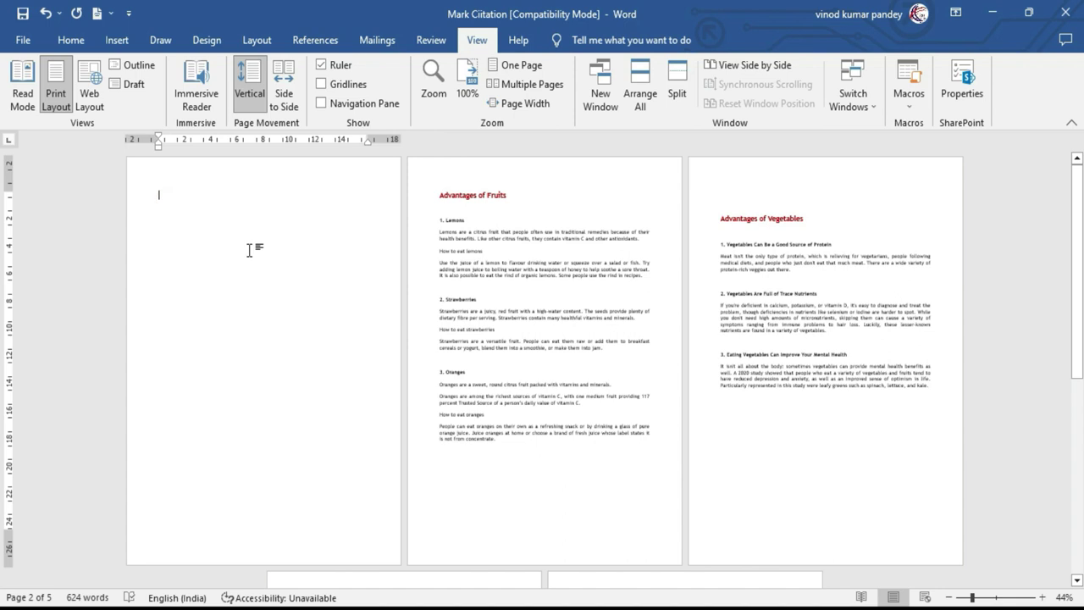
mouse_move(1080, 207)
left_mouse_down()
mouse_move(1076, 345)
mouse_move(1076, 204)
left_mouse_up()
left_click(328, 46)
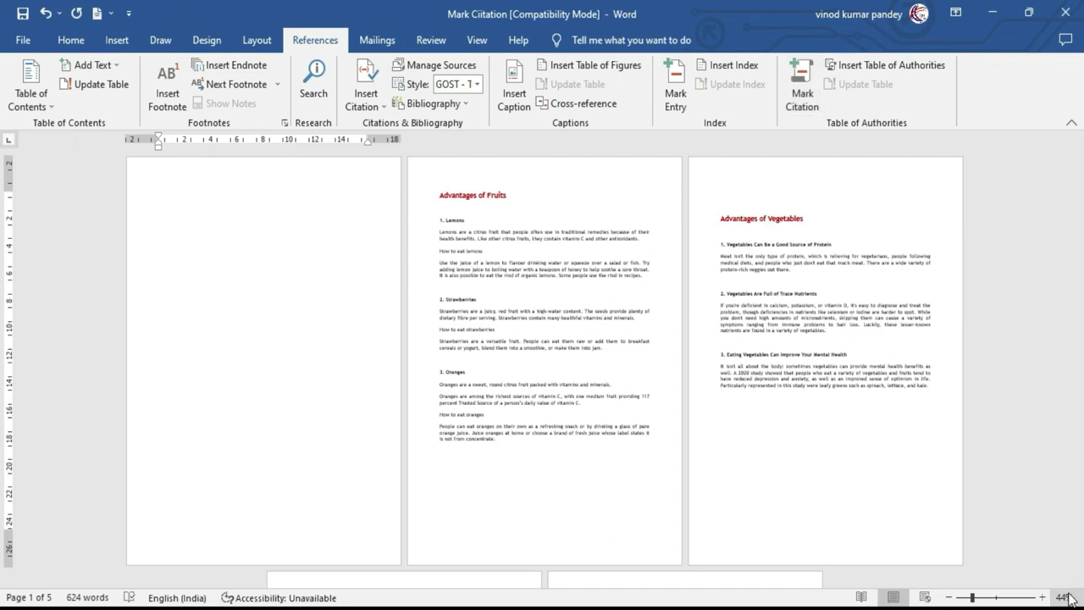
Zoom in, select the '1. Lemons' heading and open Mark Citation for it.
left_click(1041, 597)
left_click(1042, 597)
left_click(1041, 597)
left_click(1041, 597)
left_click(1041, 597)
left_click(1042, 597)
left_click(1042, 597)
left_click(1041, 597)
mouse_move(1076, 189)
left_mouse_down()
mouse_move(1069, 295)
mouse_move(1062, 272)
left_mouse_up()
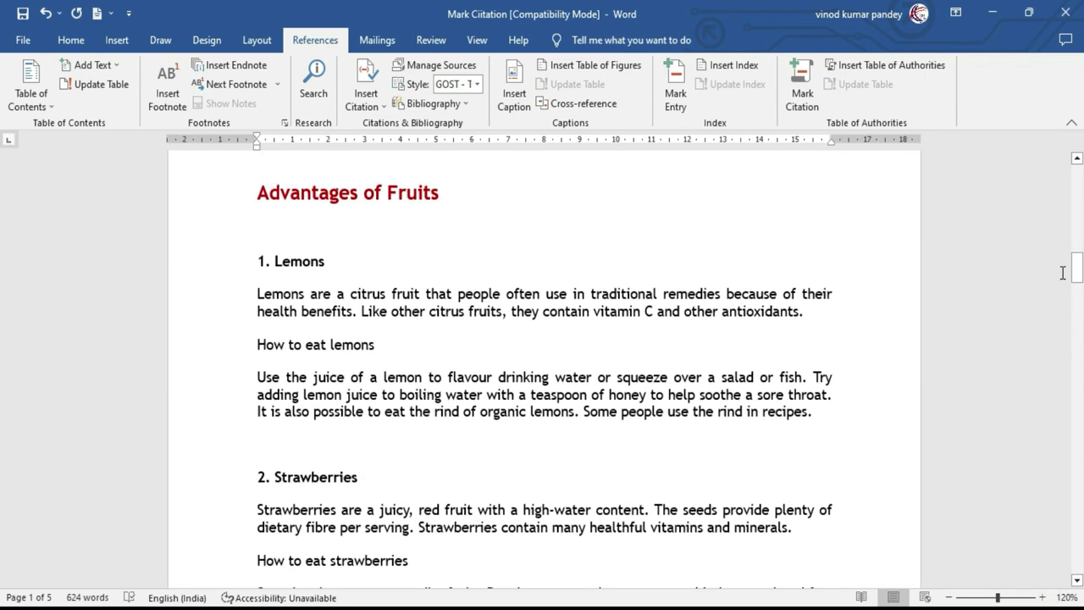
left_click_drag(331, 259, 257, 261)
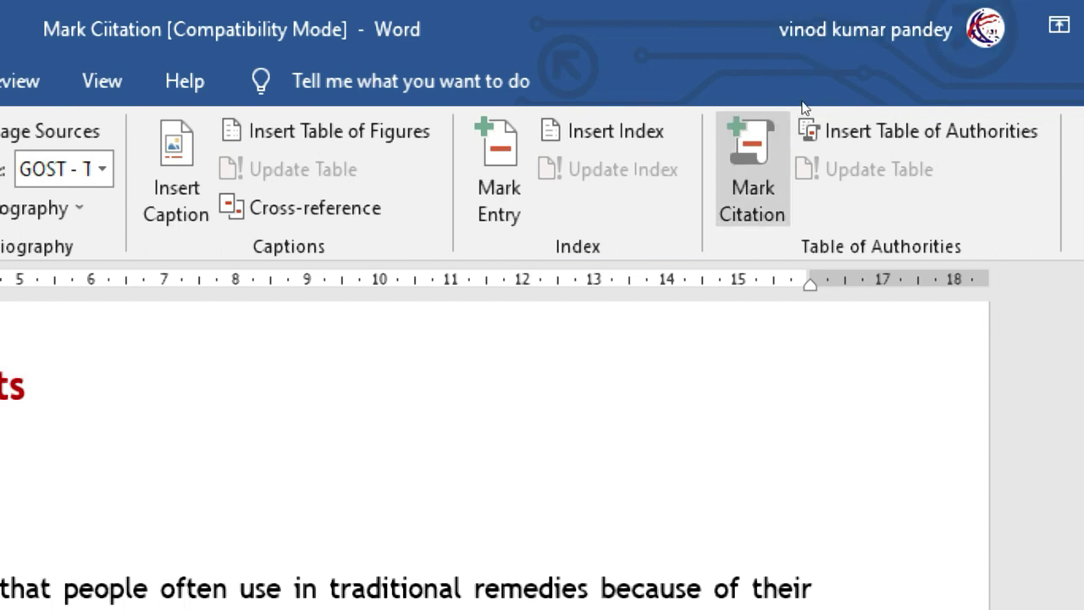
left_click(801, 105)
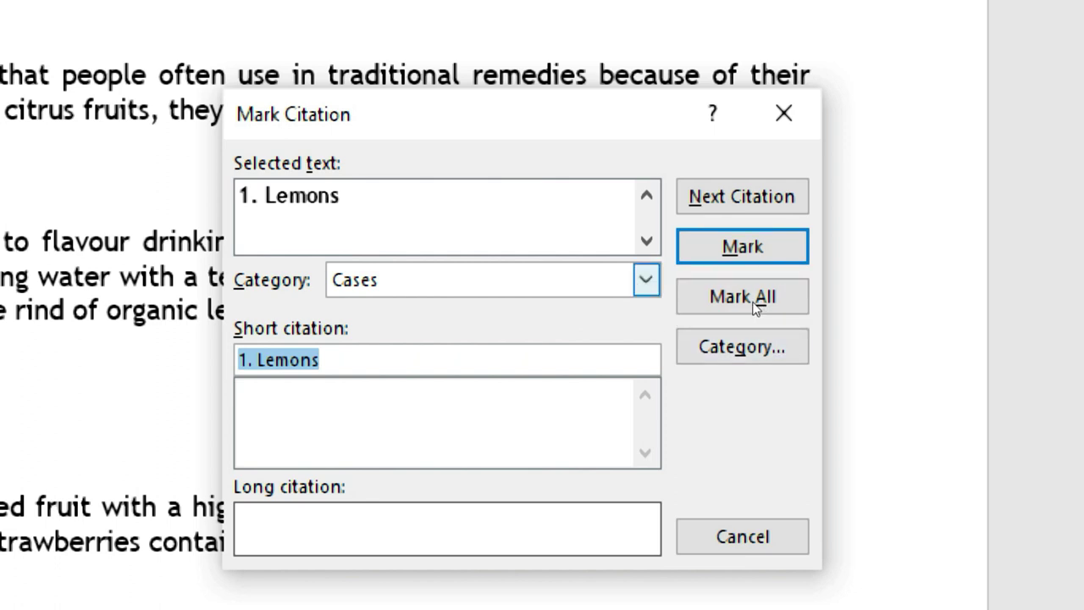
Change the '1. Lemons' citation category from Cases to 10.
left_click(646, 279)
mouse_move(646, 341)
left_mouse_down()
mouse_move(646, 385)
mouse_move(646, 340)
left_mouse_up()
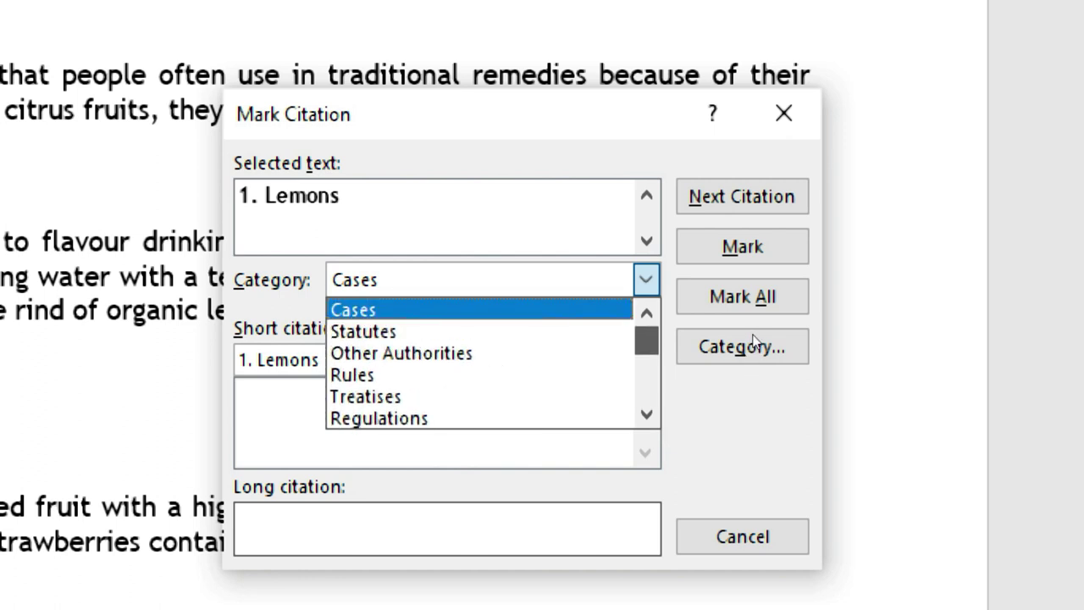
scroll(753, 345, "down", 1)
scroll(750, 348, "down", 1)
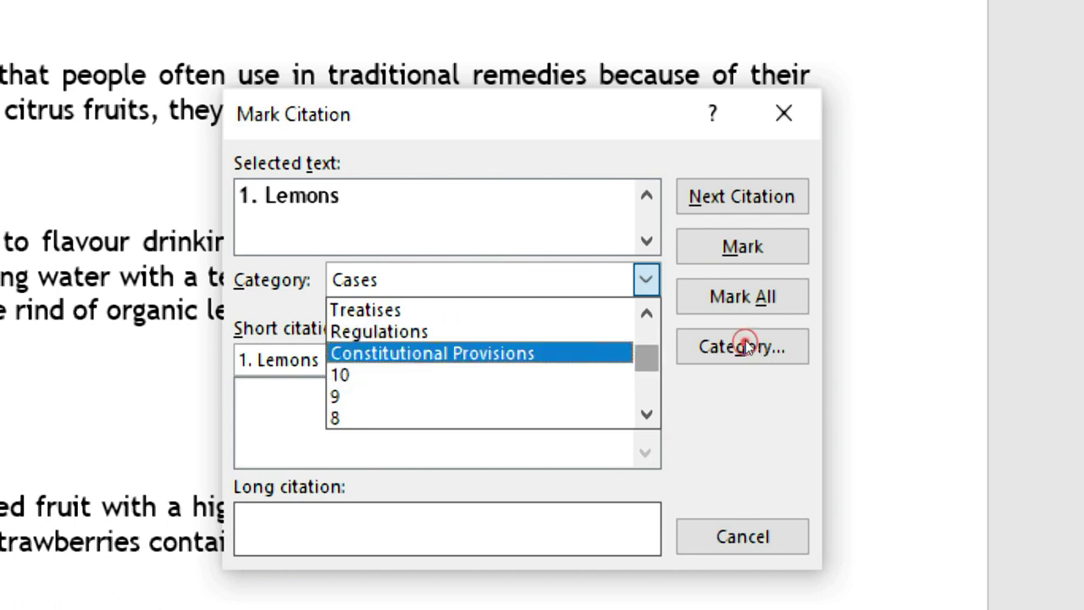
scroll(748, 342, "up", 2)
scroll(748, 330, "down", 3)
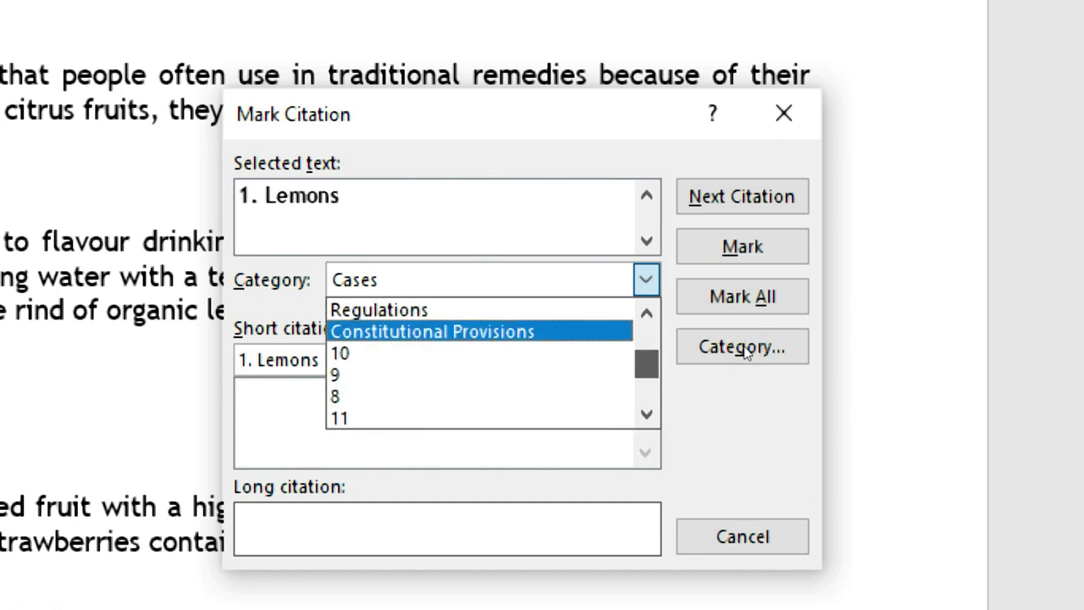
scroll(745, 363, "down", 1)
scroll(747, 353, "up", 1)
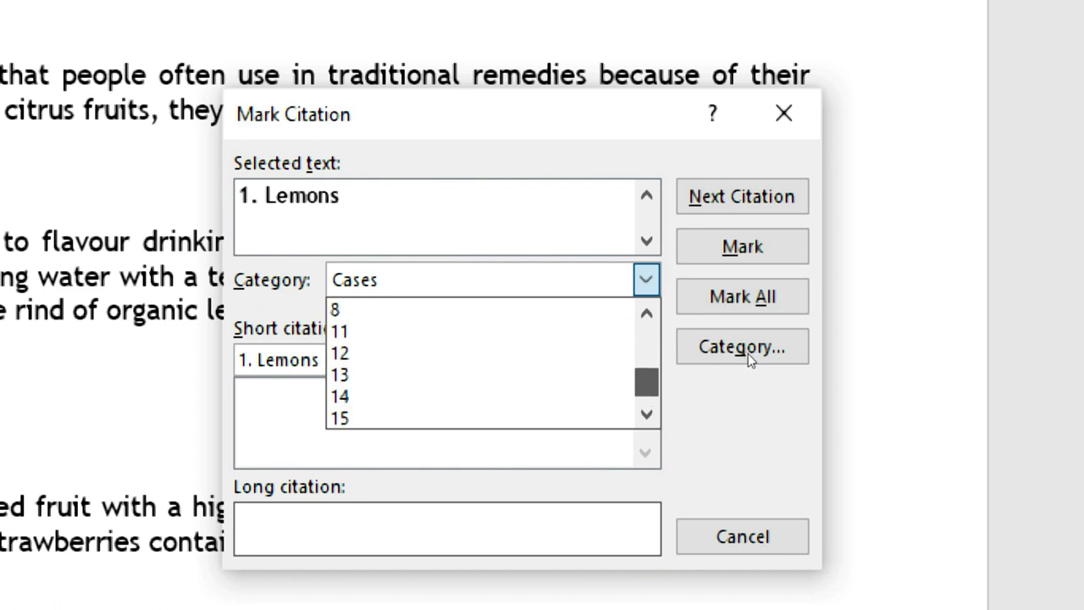
scroll(748, 339, "up", 2)
scroll(749, 343, "down", 1)
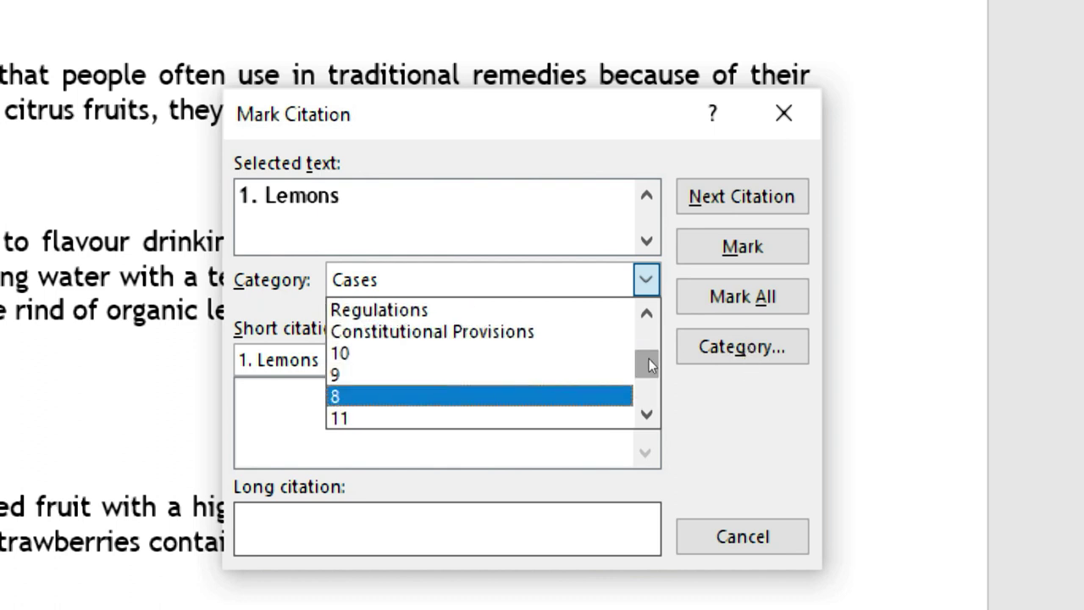
left_click(613, 343)
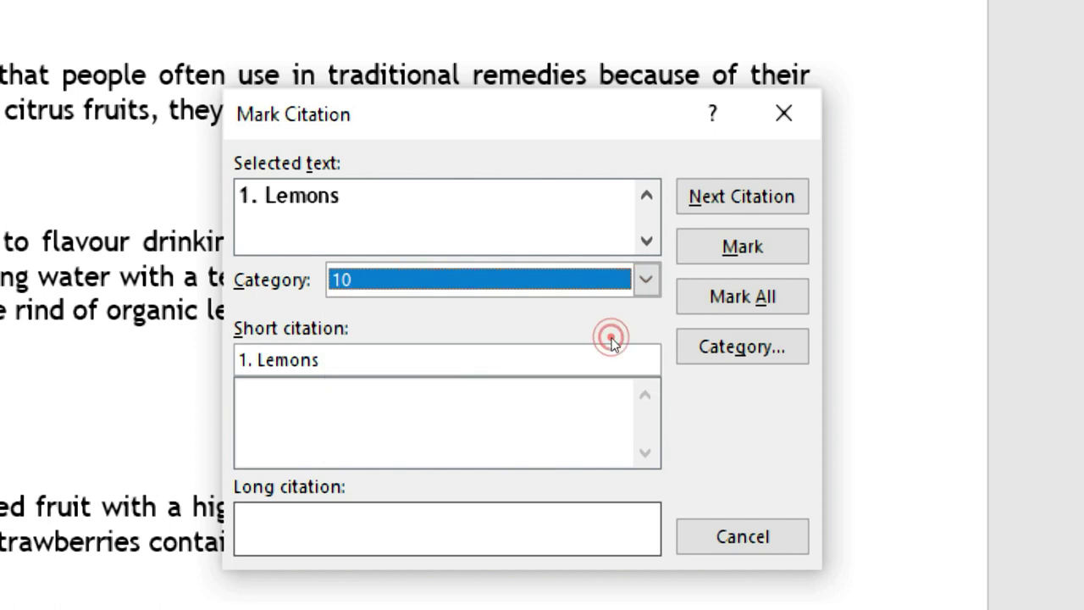
Rename citation category 10 to 'Fruits' and confirm the change.
left_click(803, 347)
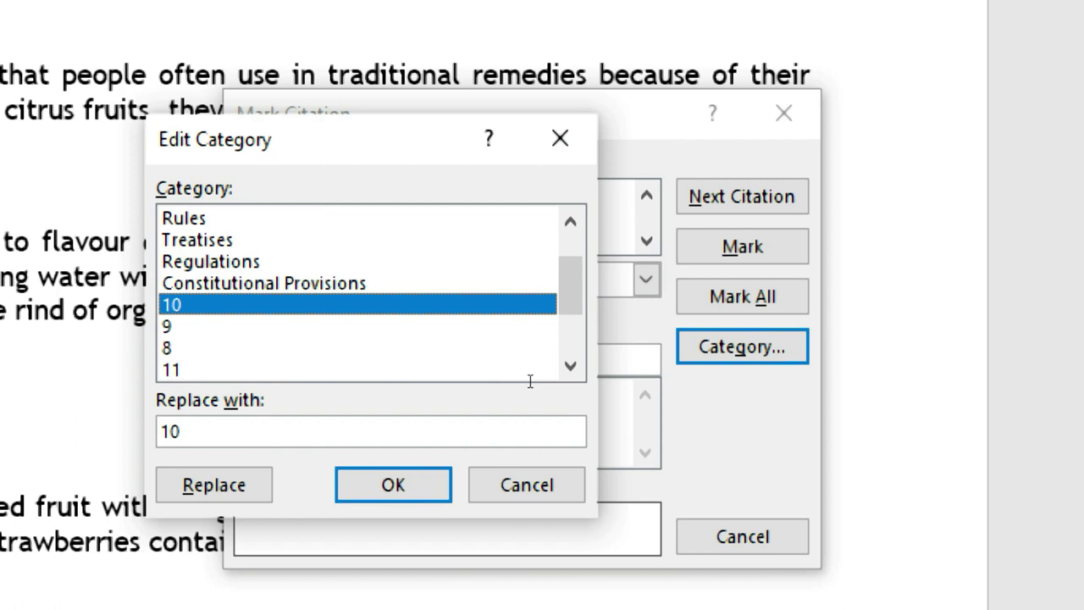
key("Tab")
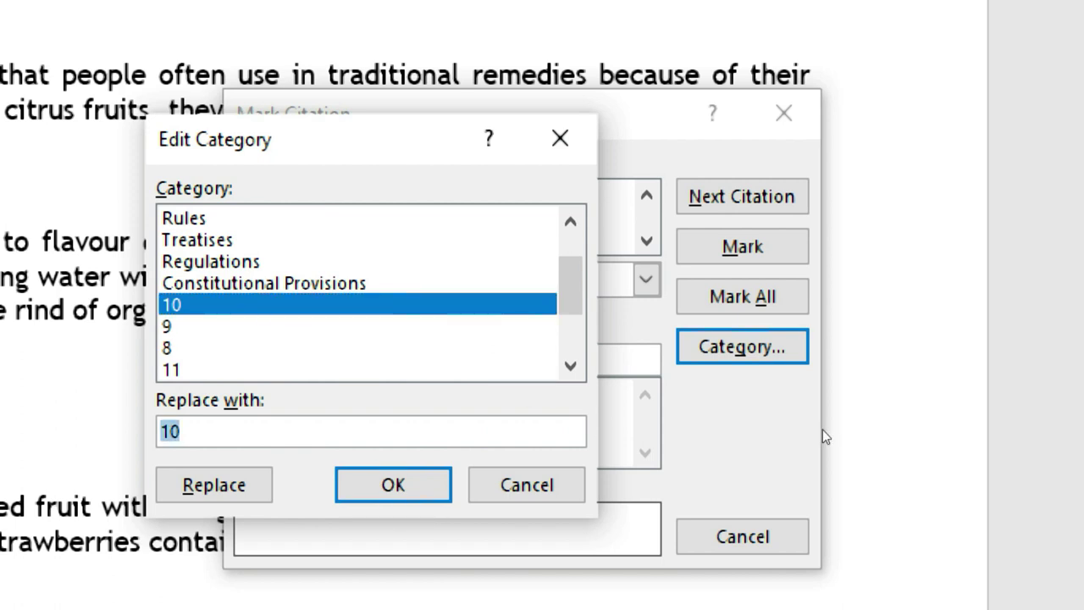
key("BackSpace")
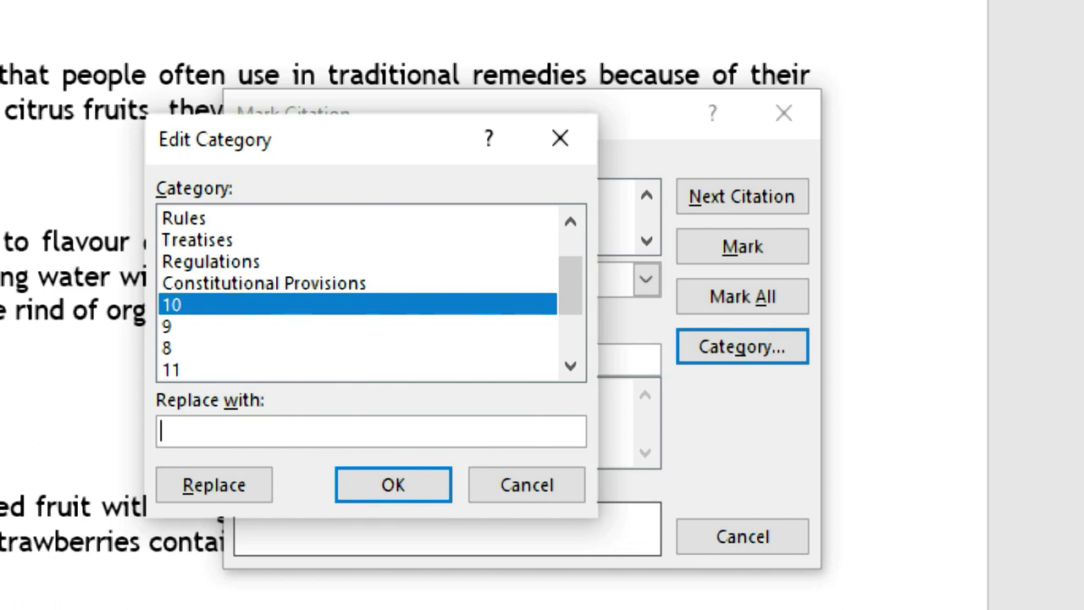
type("F")
type("ruits")
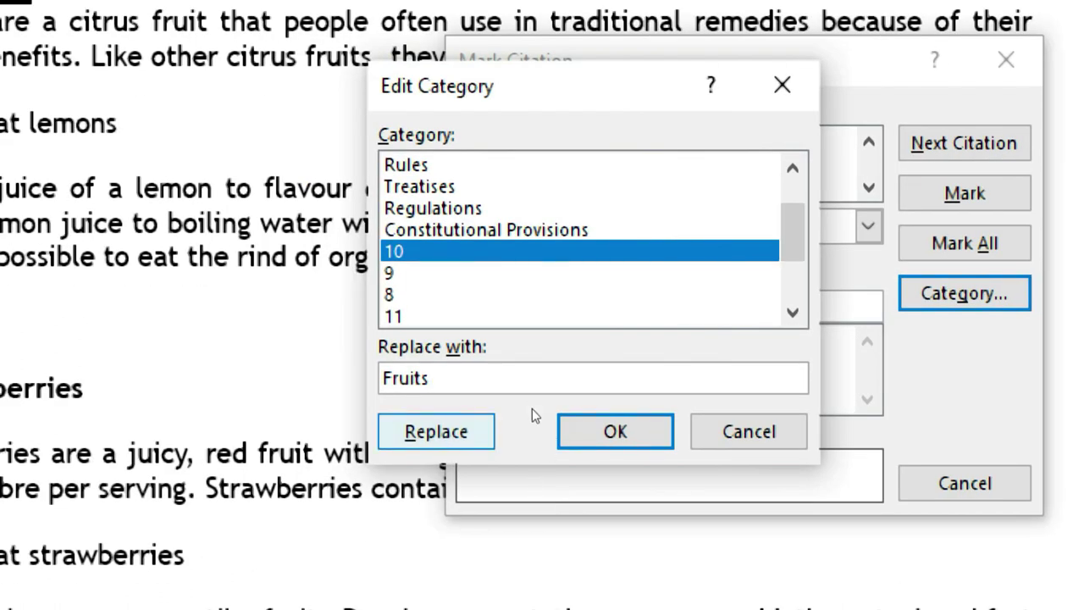
key("alt+r")
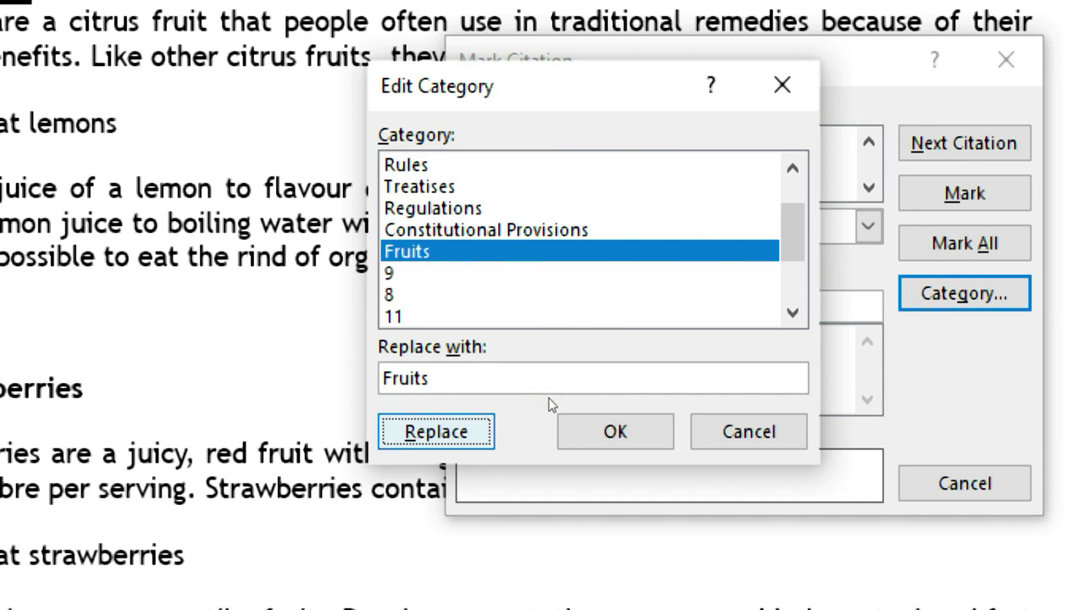
key("alt+c")
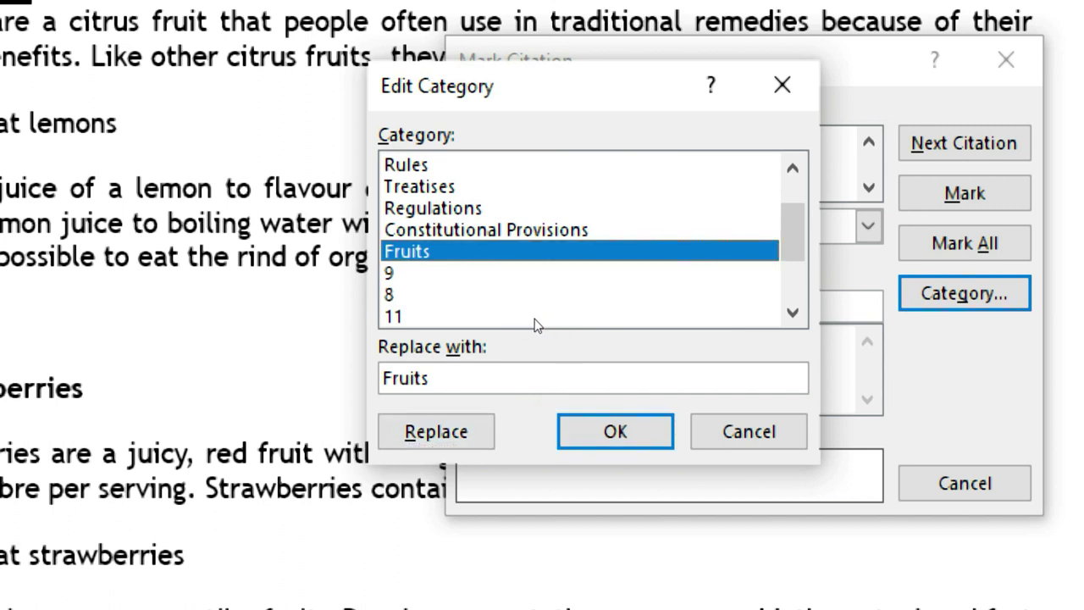
left_click(629, 417)
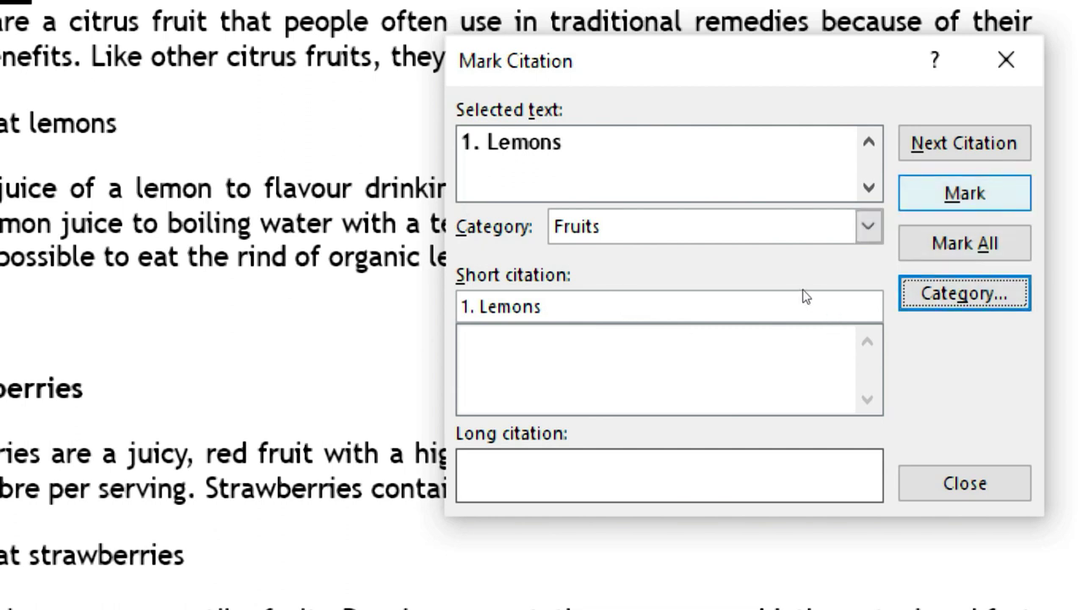
Mark '1. Lemons', '2. Strawberries' and '3. Oranges' as Fruits citations.
key("alt+m")
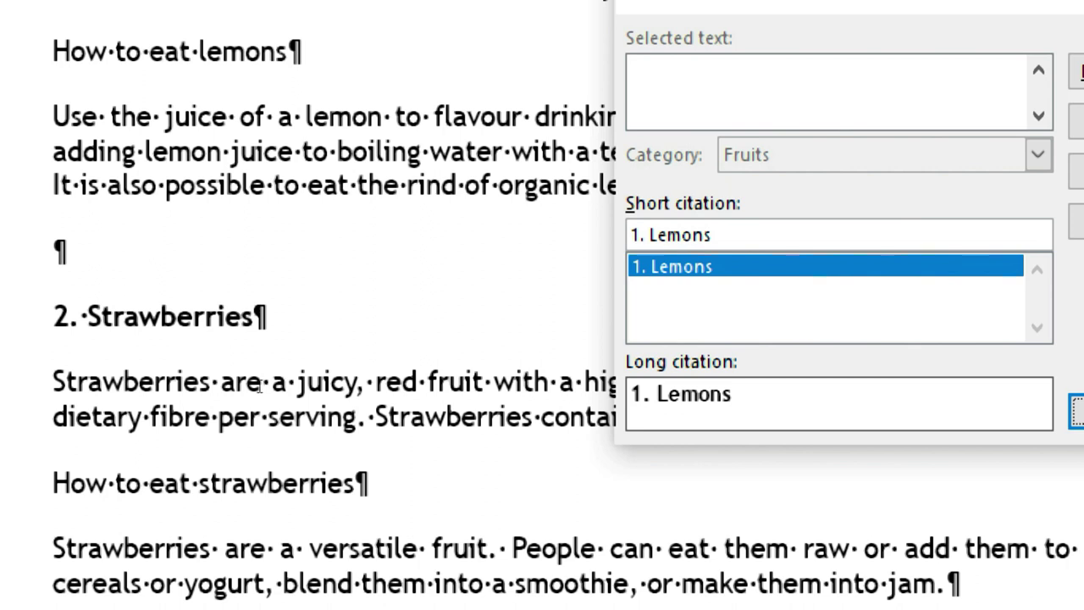
left_click(256, 385)
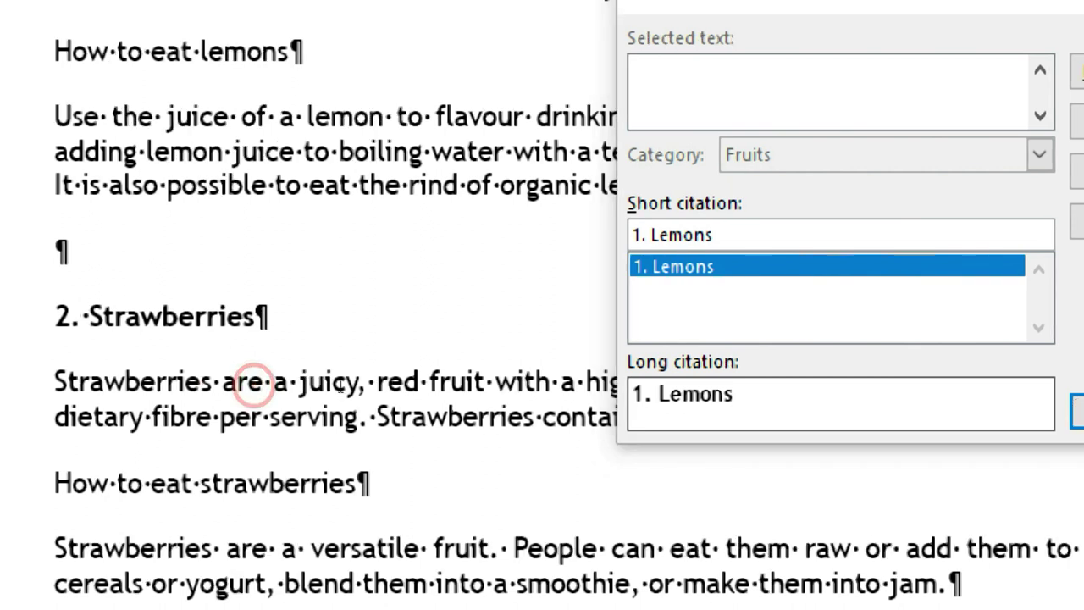
left_click_drag(55, 316, 268, 316)
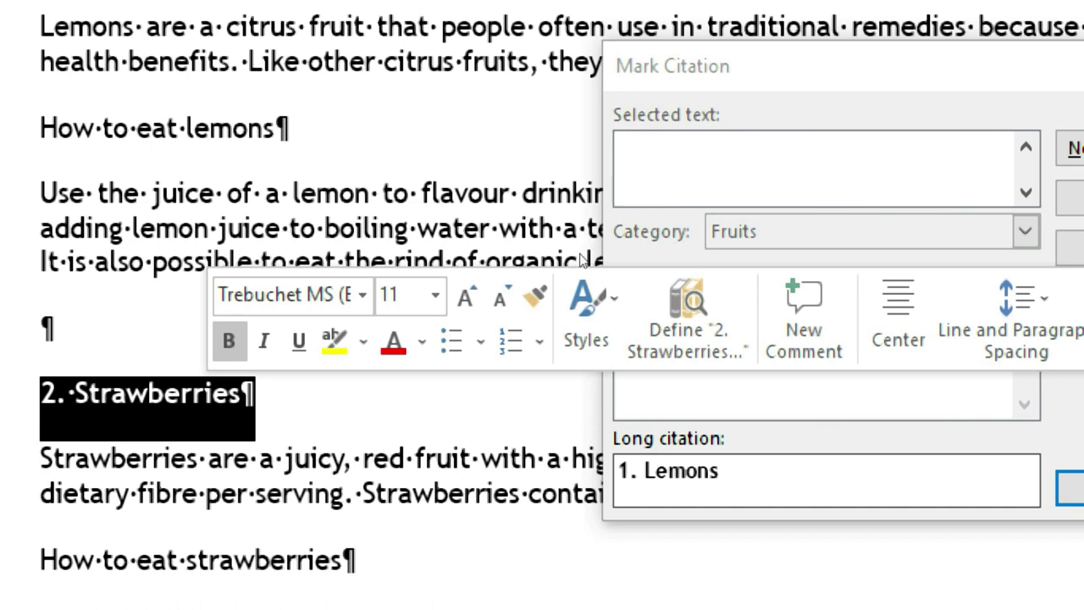
left_click(573, 271)
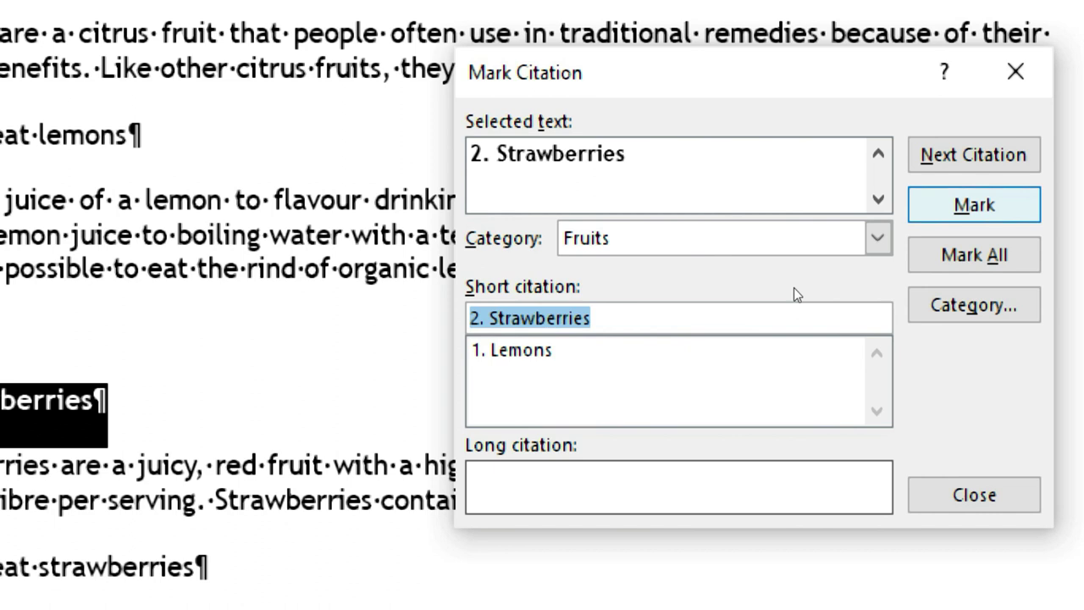
key("Return")
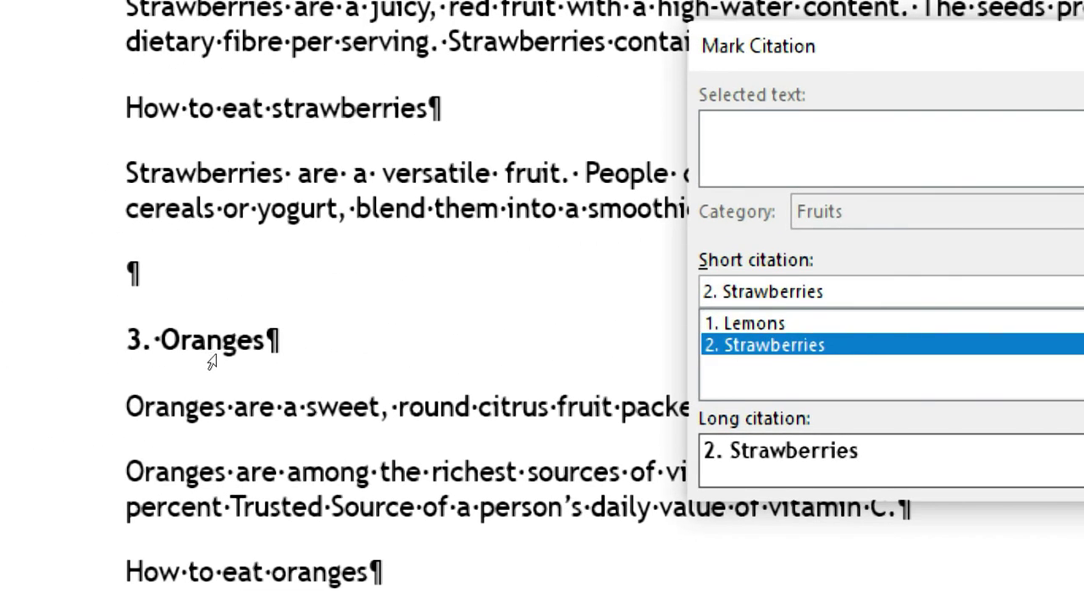
left_click(259, 368)
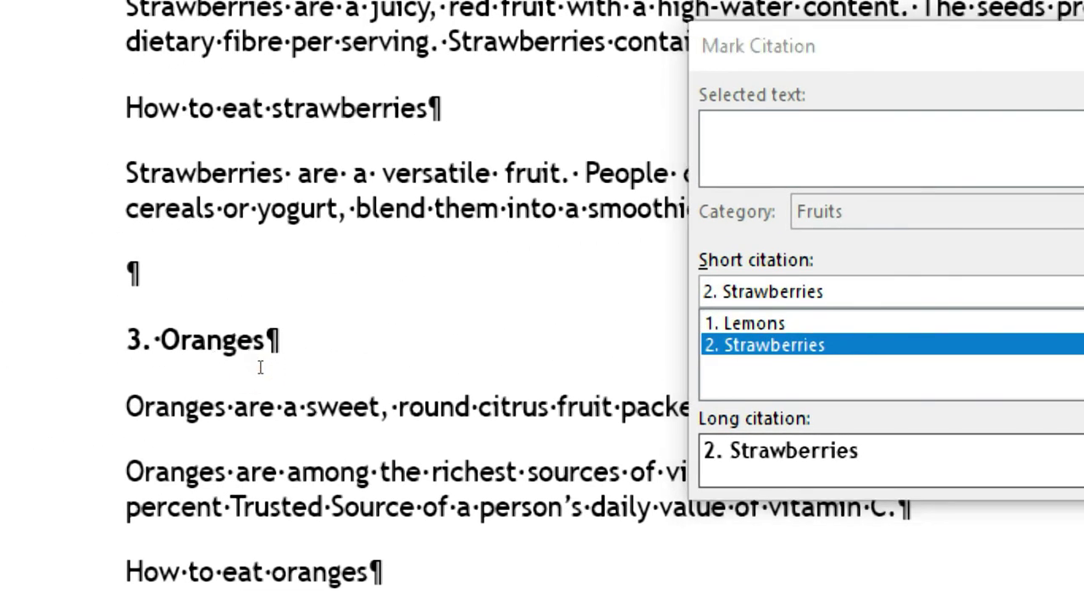
triple_click(260, 367)
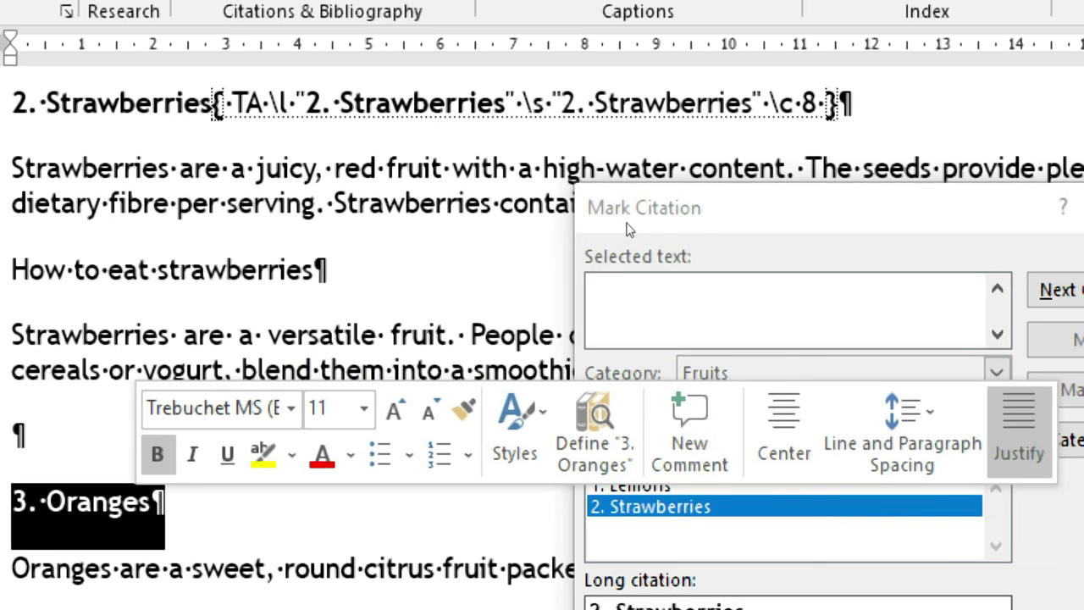
left_click(617, 224)
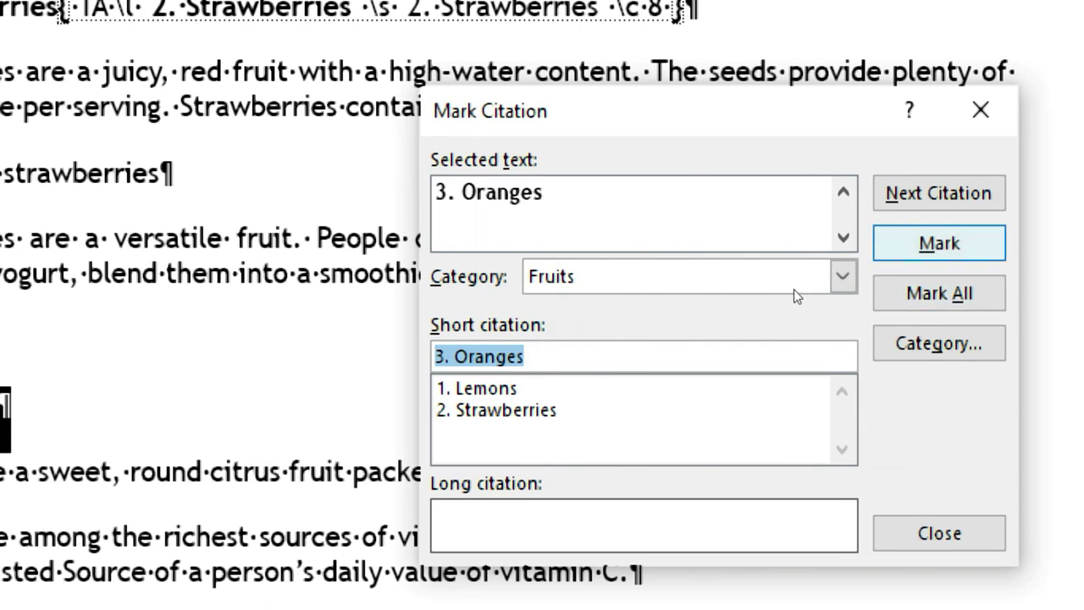
key("Return")
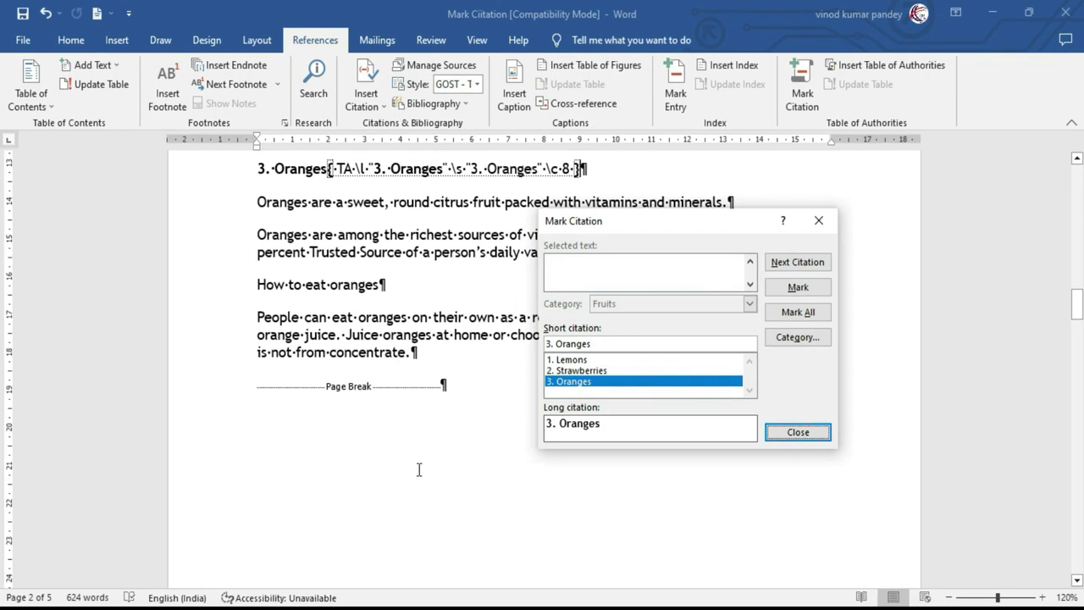
Scroll down to the Advantages of Vegetables section.
left_click(341, 437)
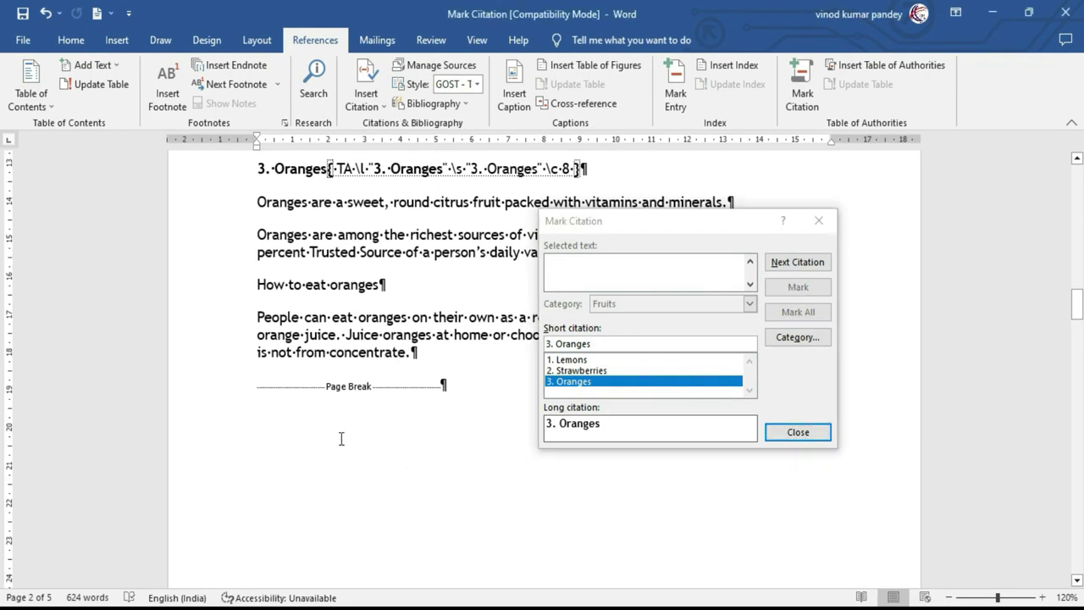
scroll(341, 437, "down", 4)
scroll(341, 438, "down", 5)
scroll(342, 437, "down", 2)
scroll(342, 438, "down", 1)
scroll(341, 438, "down", 1)
scroll(342, 438, "down", 1)
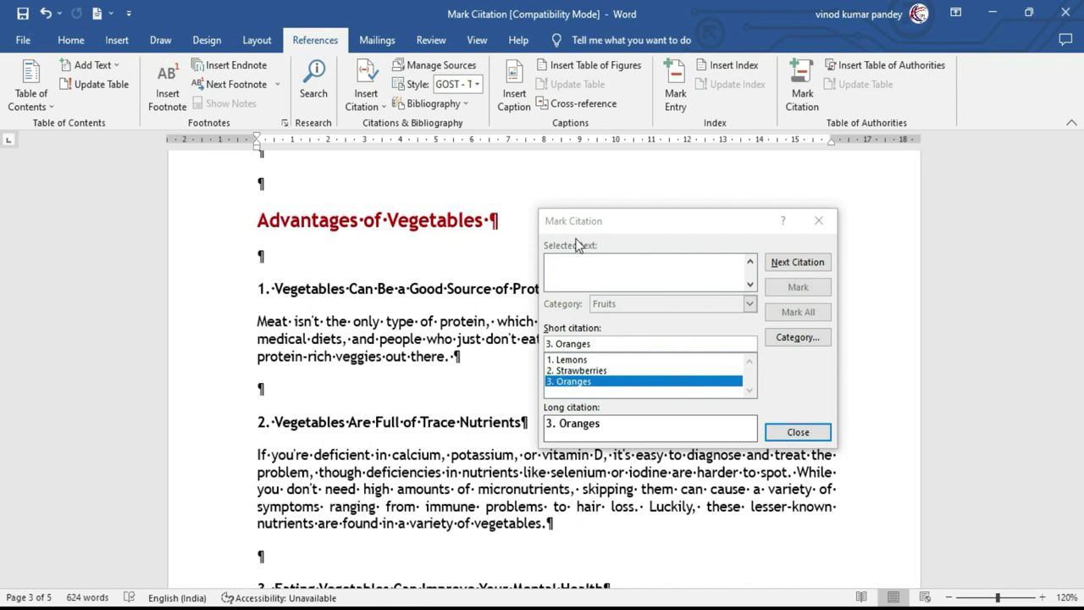
Load '1. Vegetables Can Be a Good Source of Protein' as the citation text.
left_click_drag(584, 221, 702, 219)
left_click(269, 294)
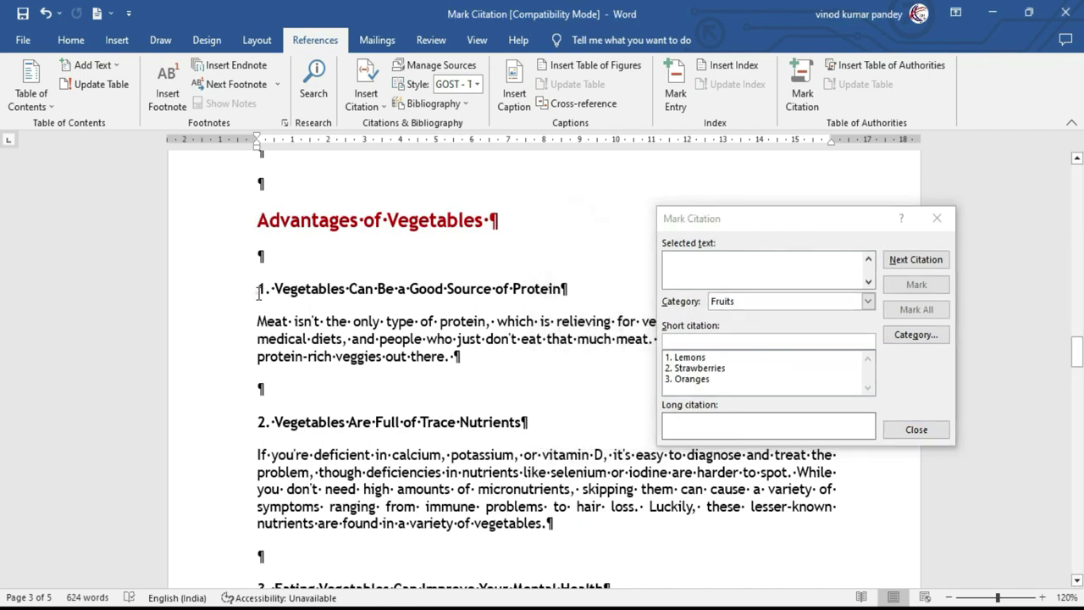
left_click(258, 289)
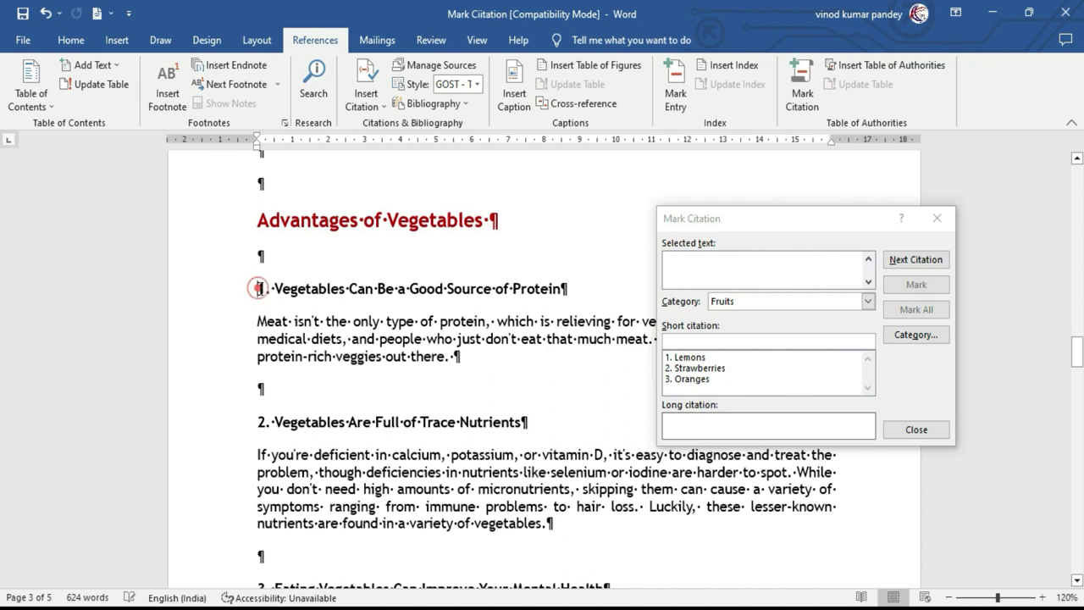
triple_click(337, 289)
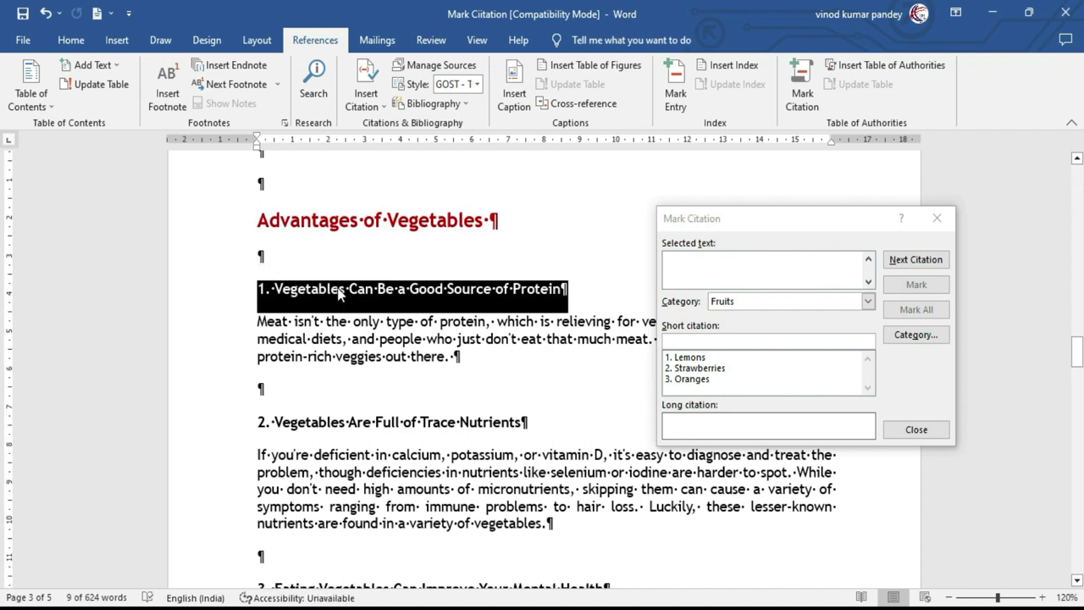
left_click_drag(693, 218, 635, 219)
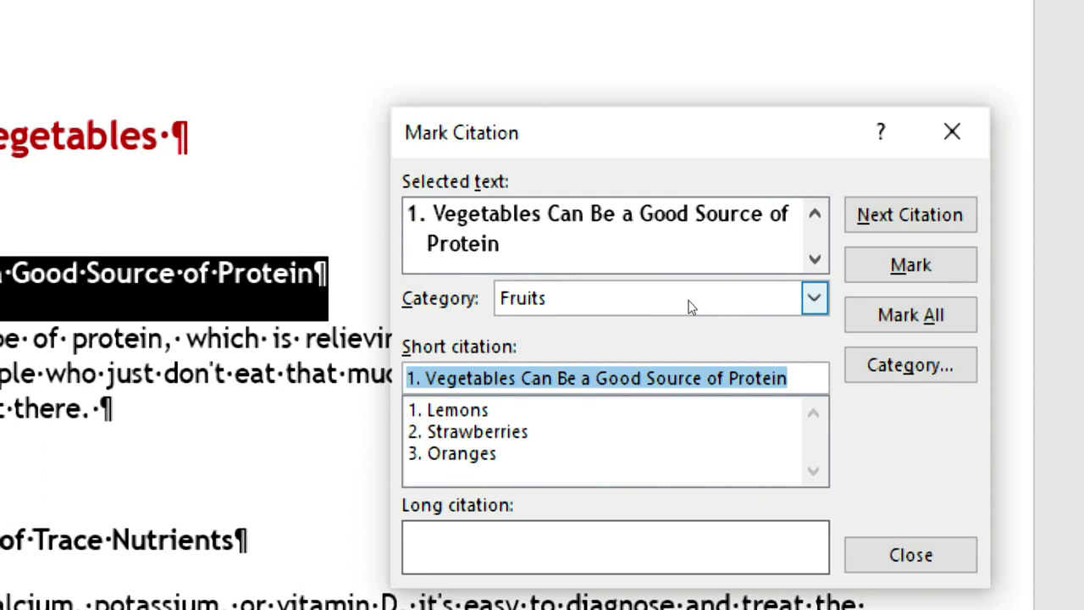
Assign category 9 to this citation and rename category 9 to 'Vegetables'.
left_click(811, 301)
left_click(811, 301)
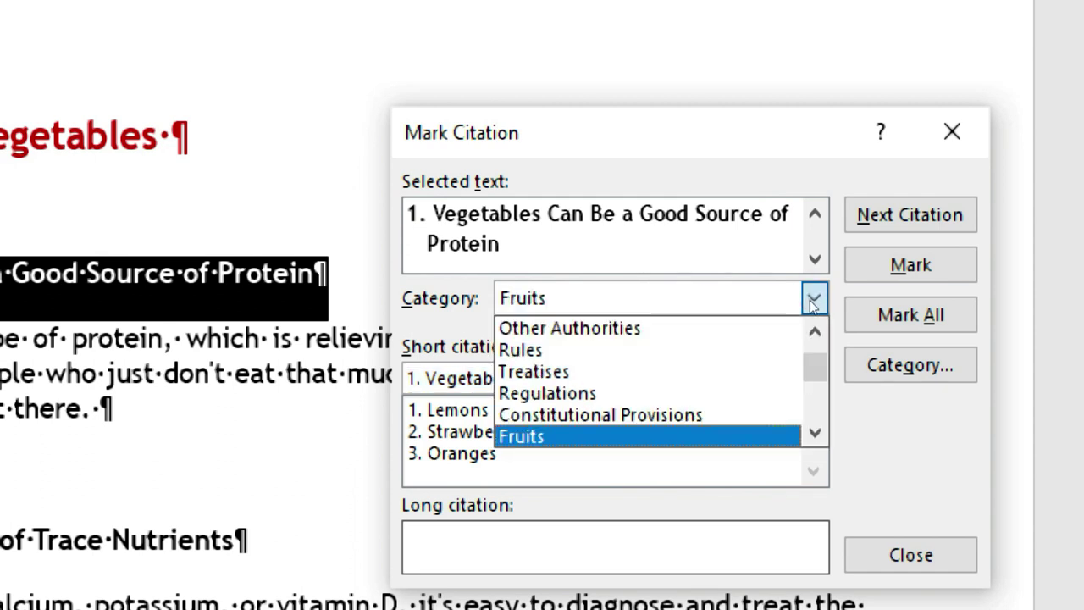
scroll(812, 369, "down", 1)
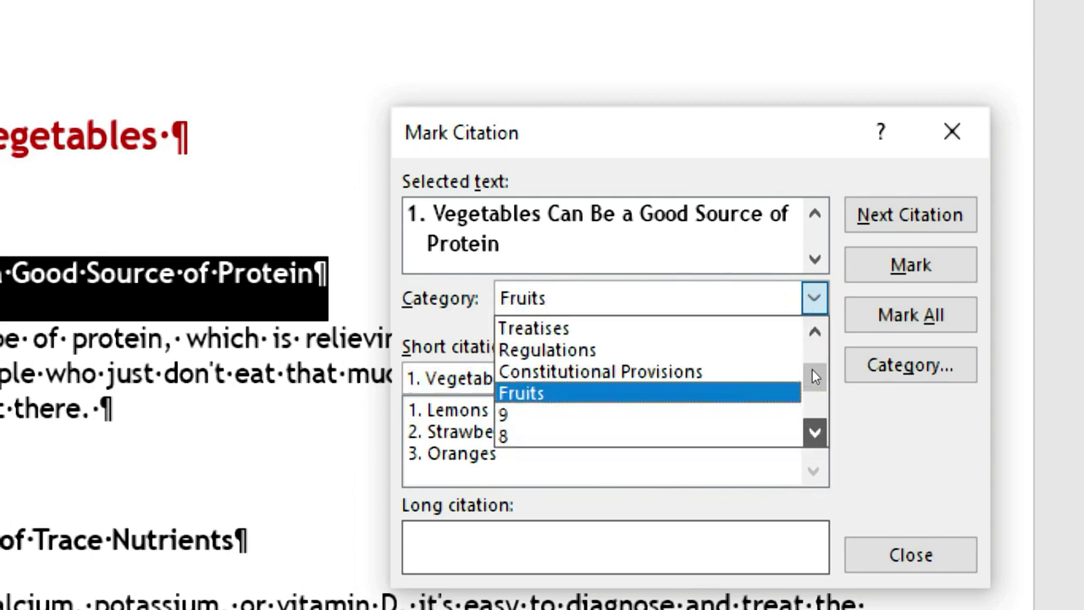
left_click(703, 360)
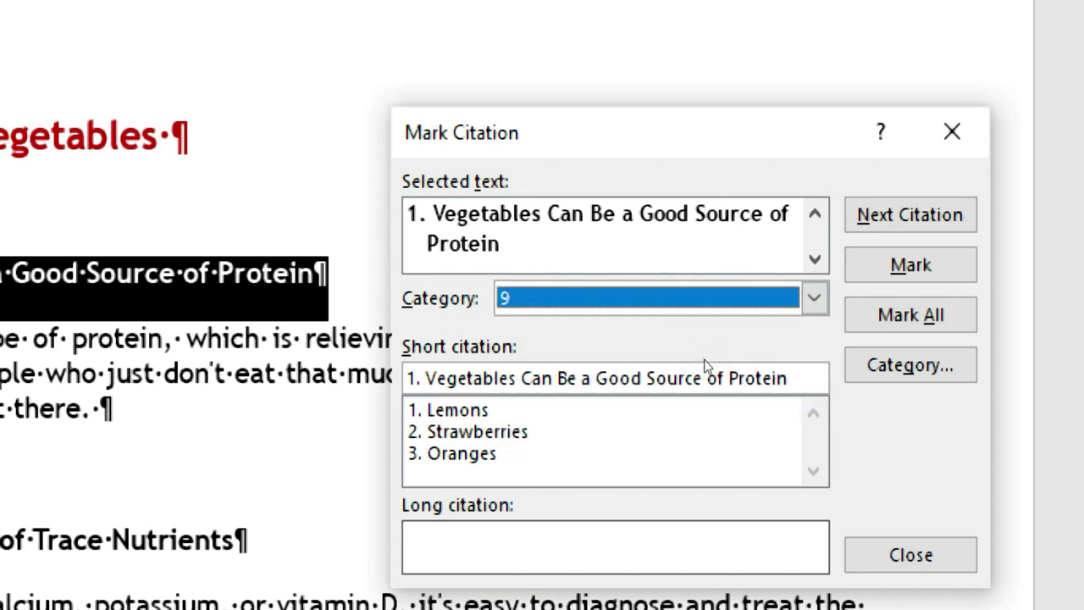
left_click(872, 351)
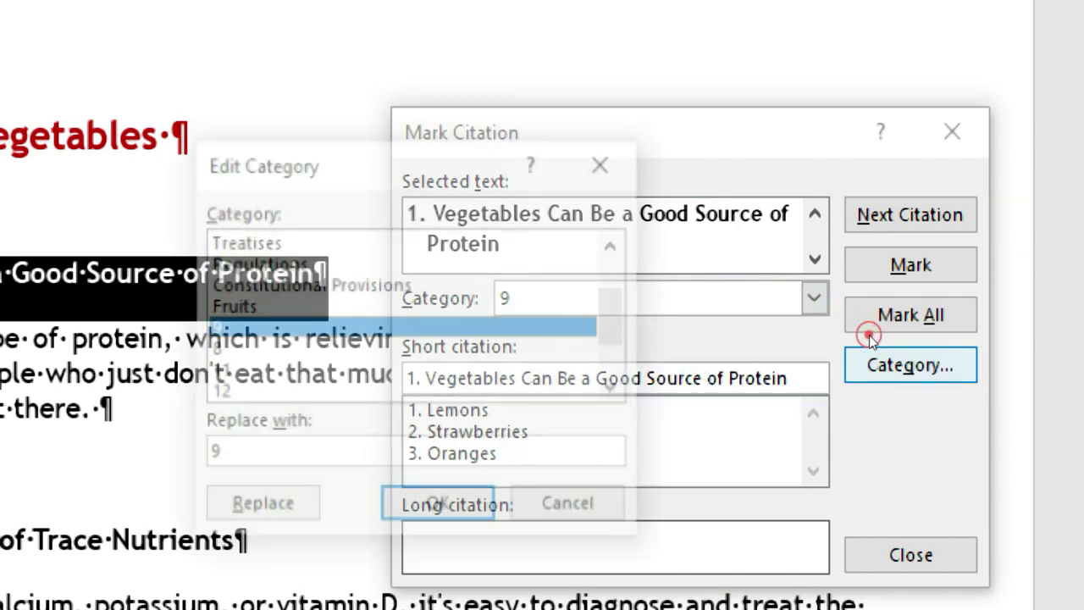
key("Tab")
key("BackSpace")
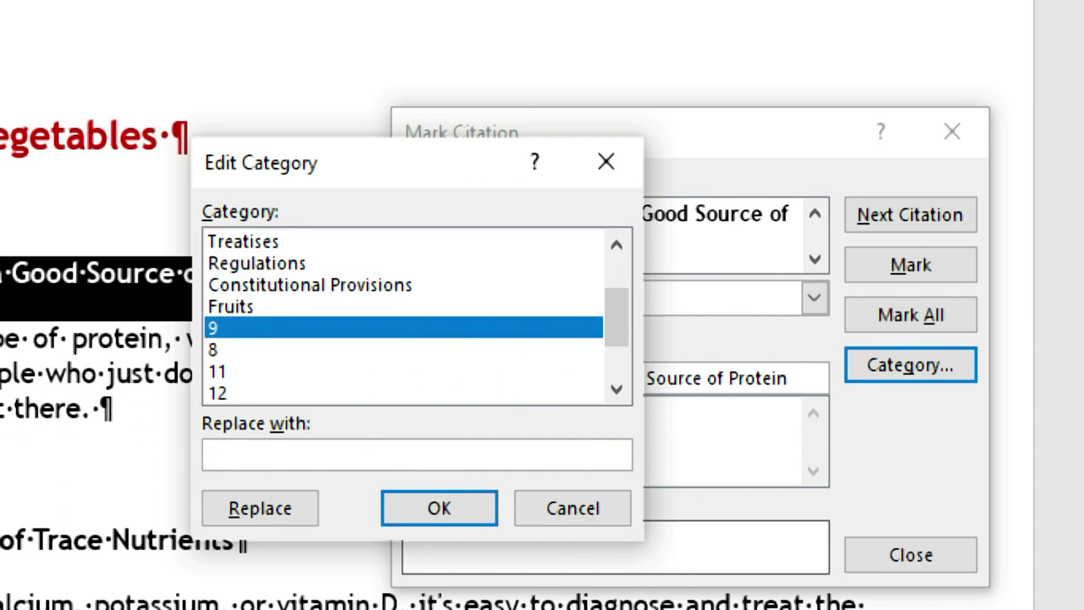
type("Vegetables")
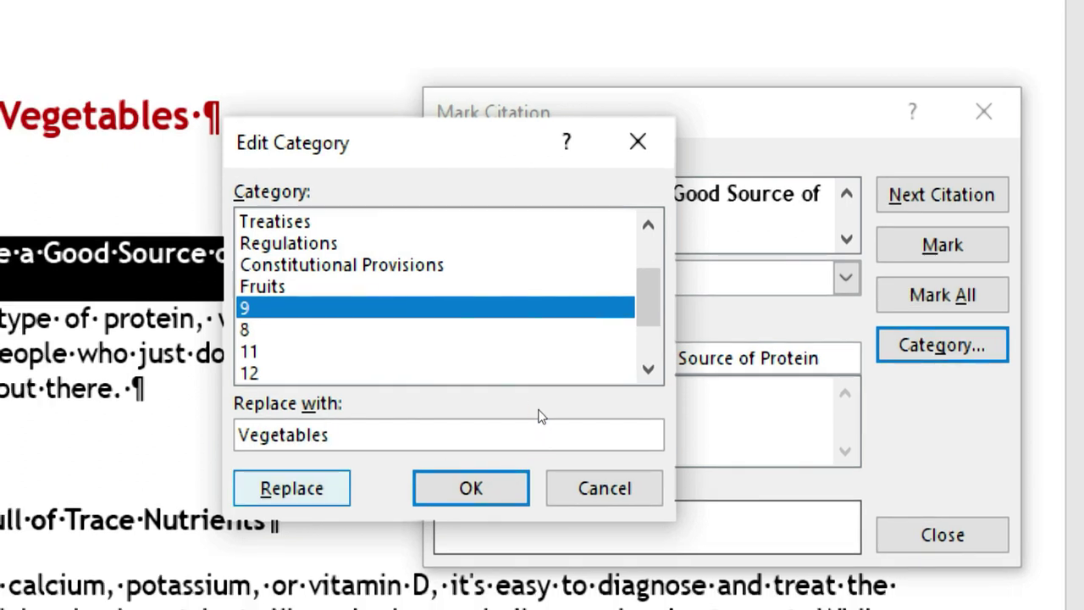
key("alt+r")
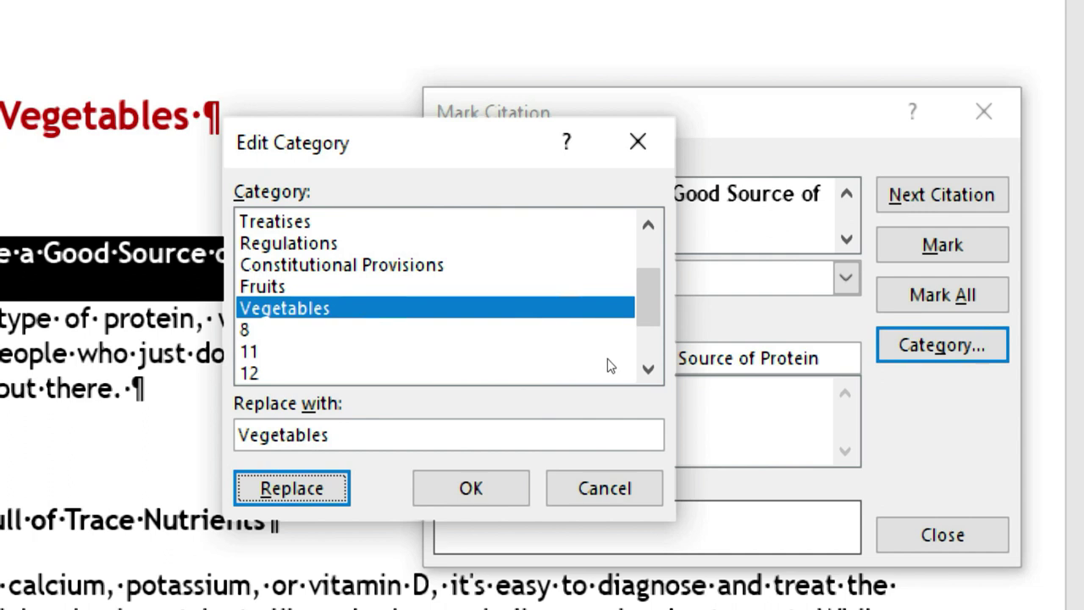
key("Escape")
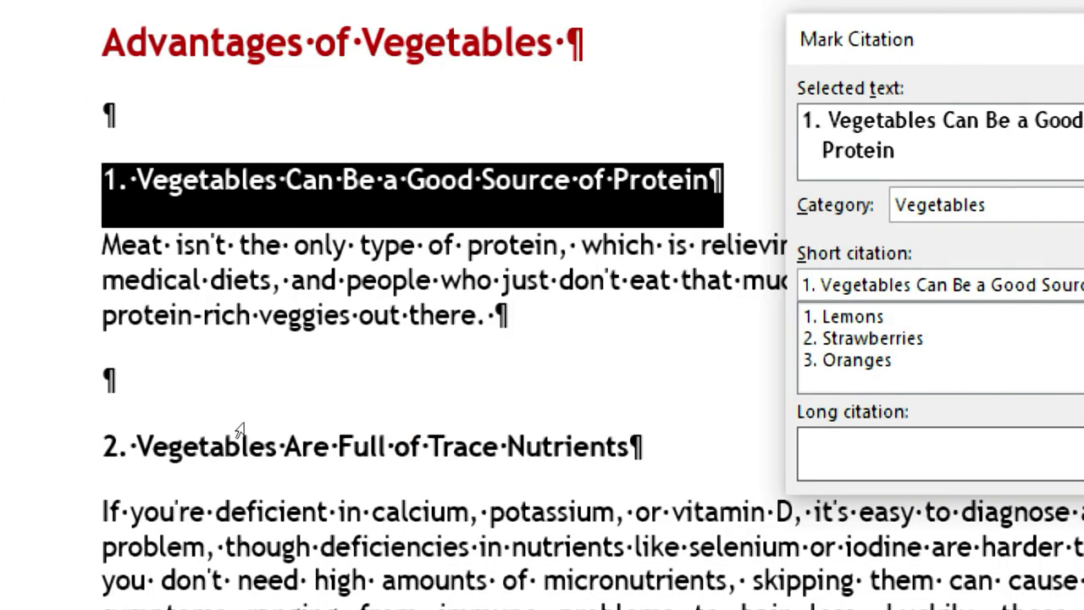
Mark '2. Vegetables Are Full of Trace Nutrients' as a Vegetables citation.
left_click(259, 423)
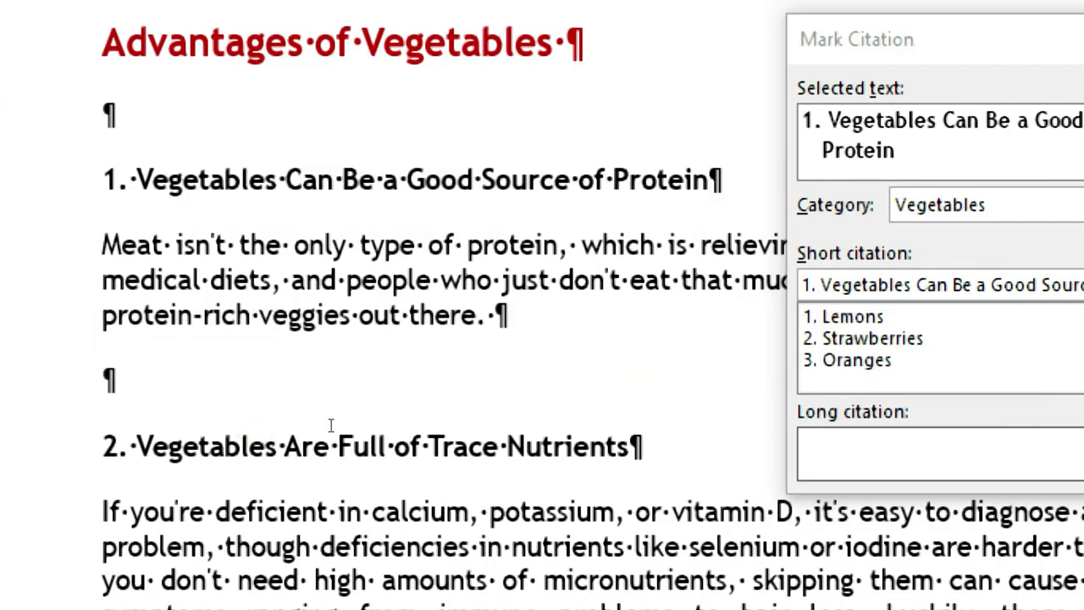
triple_click(330, 427)
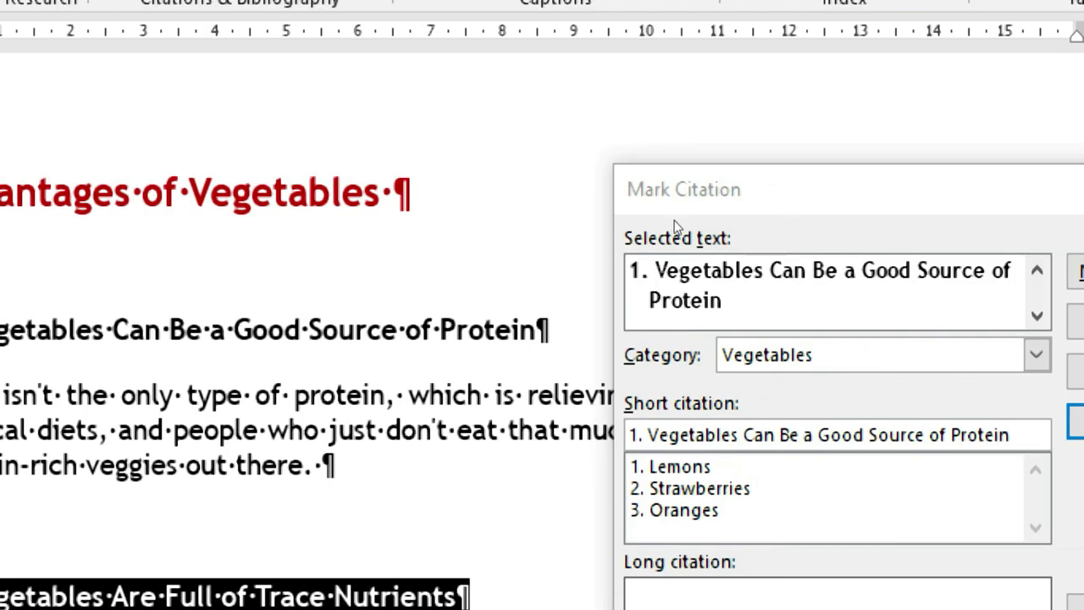
left_click(850, 72)
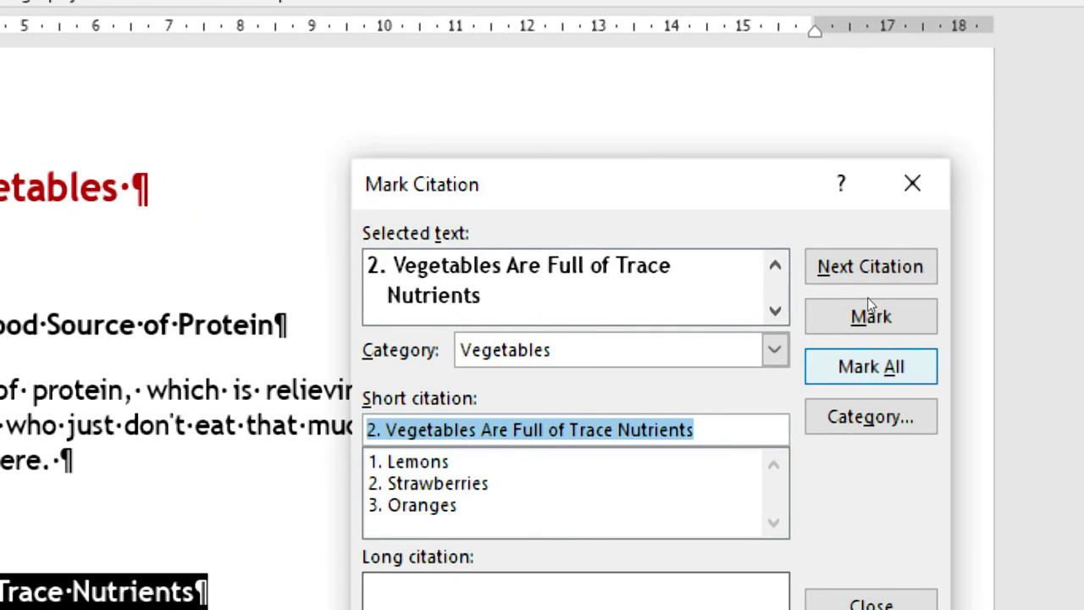
left_click(912, 308)
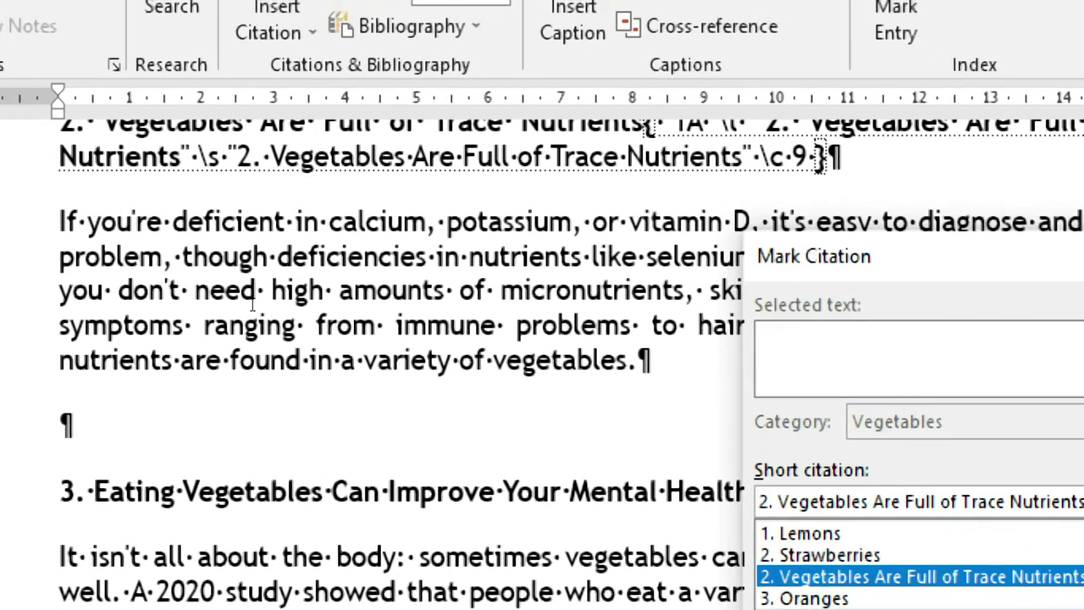
Mark the mental health heading as a Vegetables citation, then scroll to the Junk Food page.
left_click(258, 335)
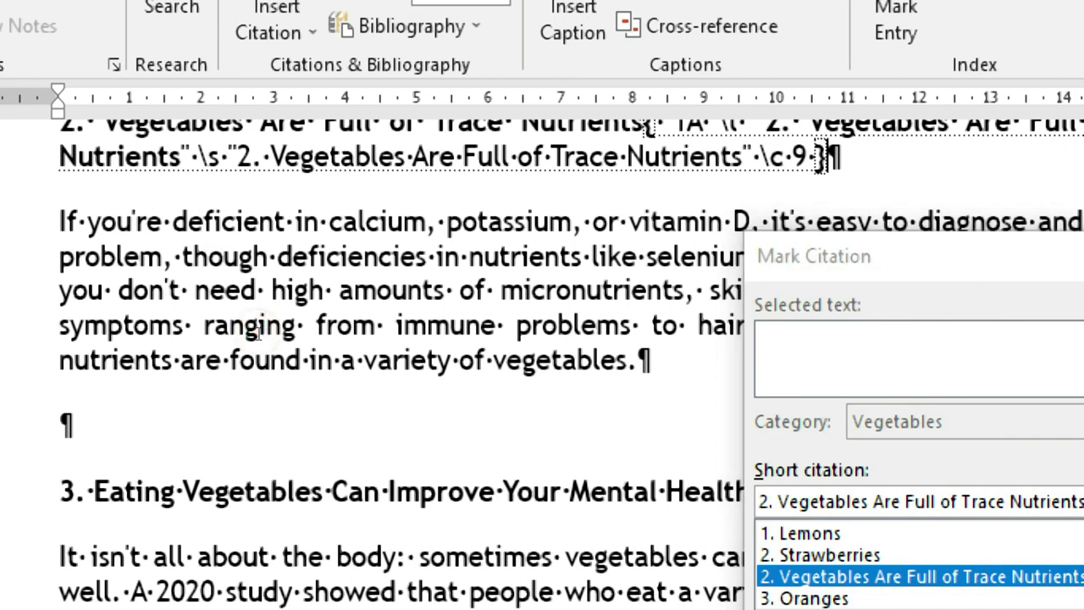
key("shift+End")
left_click(654, 290)
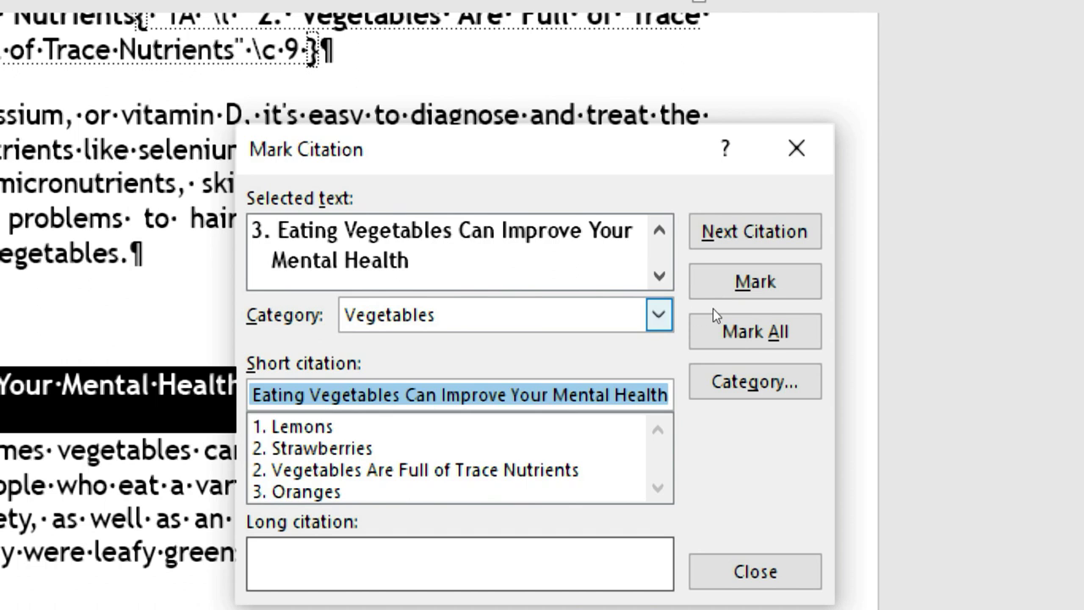
key("alt+m")
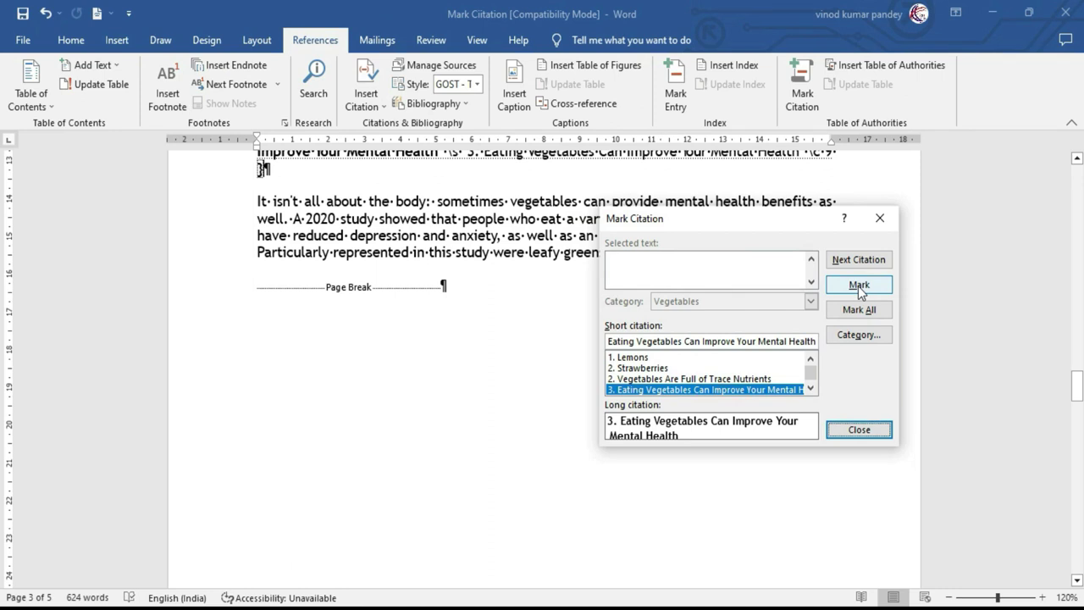
left_click(371, 386)
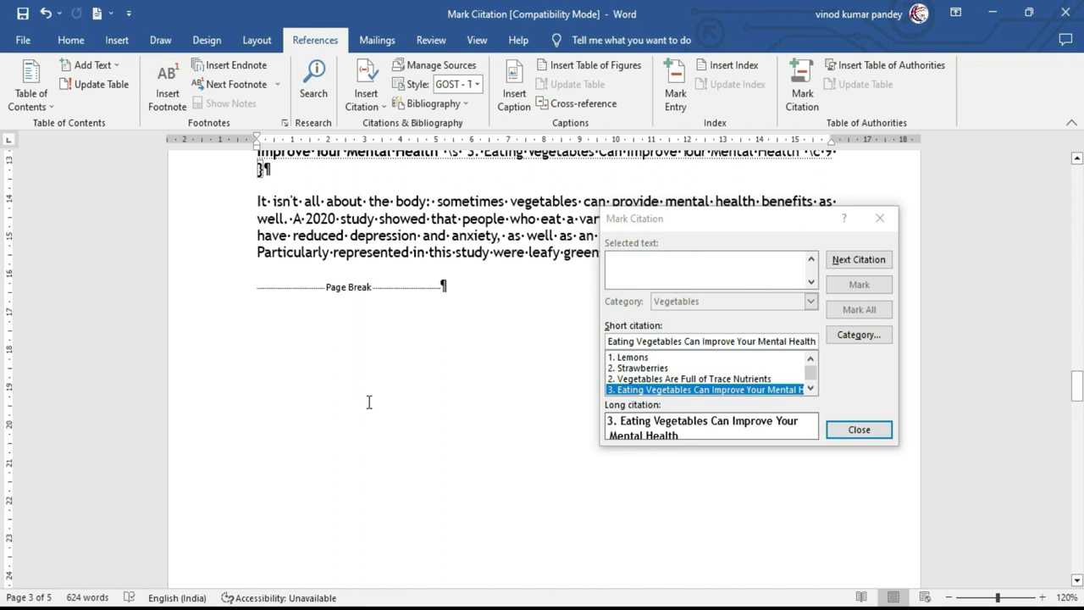
scroll(369, 403, "down", 5)
scroll(369, 402, "down", 4)
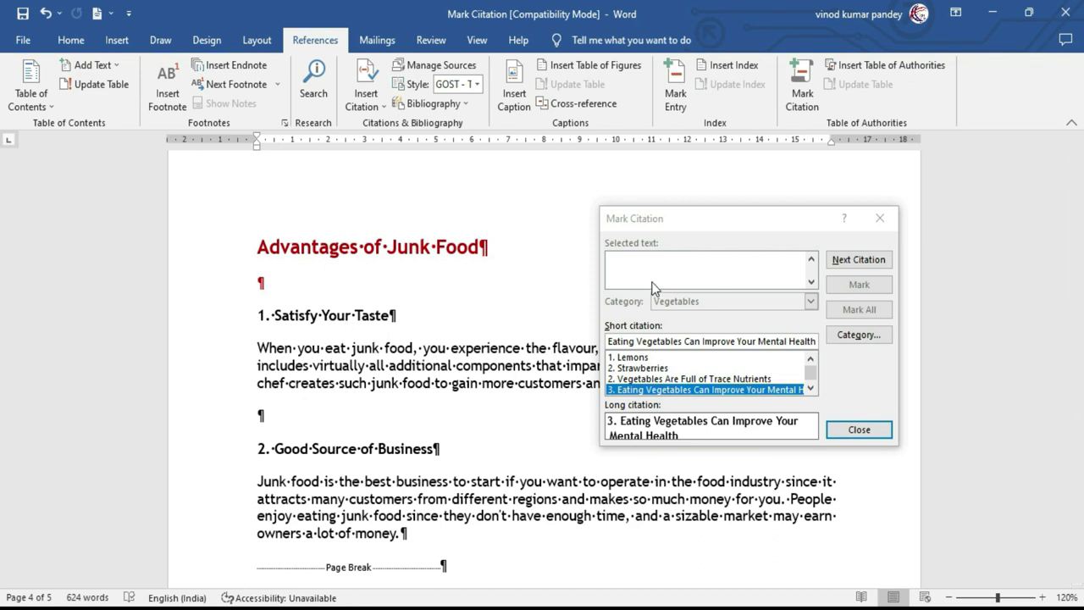
Load '1. Satisfy Your Taste' as the citation text and set its category to 8.
left_click(259, 319)
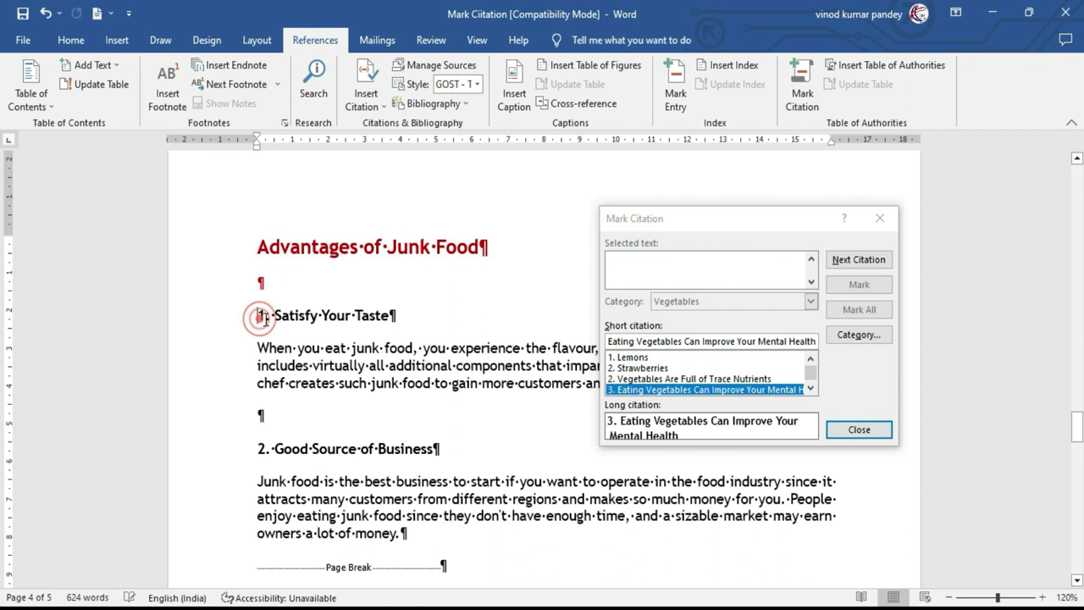
left_click(517, 330, "shift")
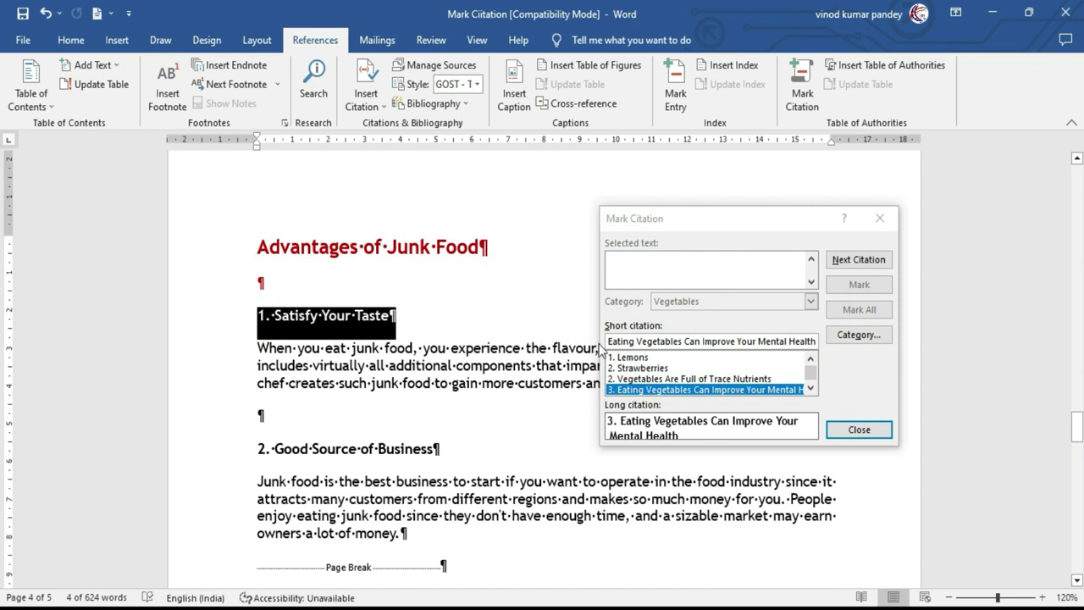
left_click(666, 271)
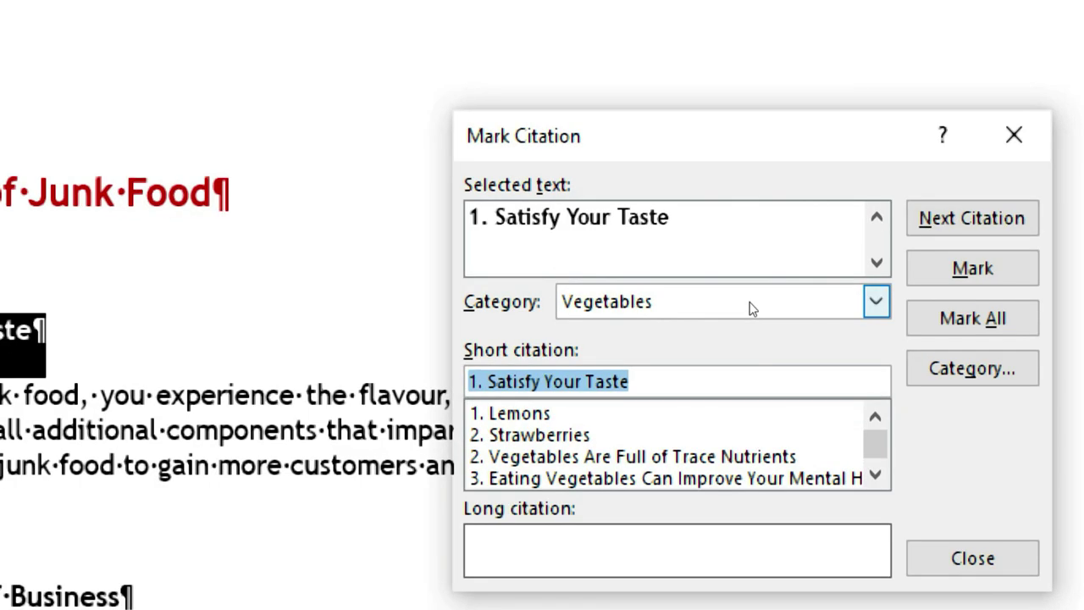
left_click(809, 304)
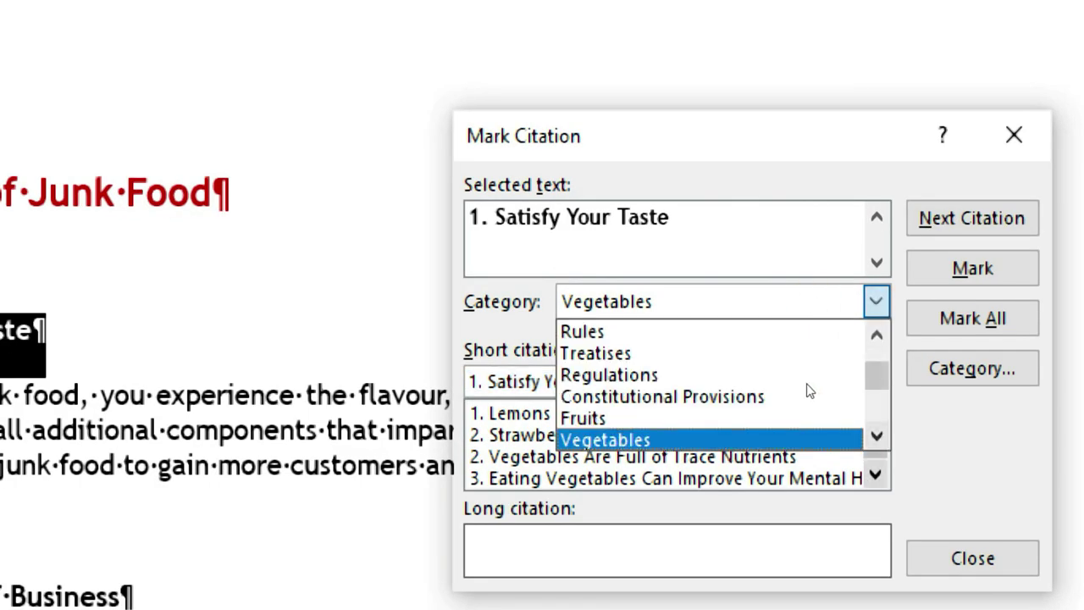
scroll(816, 376, "down", 1)
scroll(816, 376, "down", 1)
key("Down")
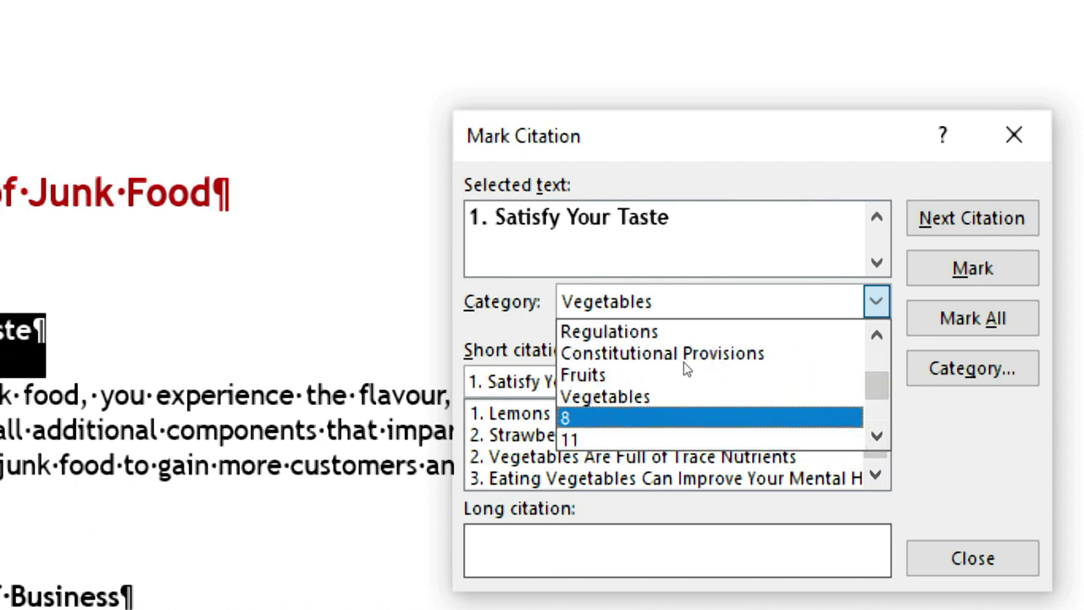
key("Return")
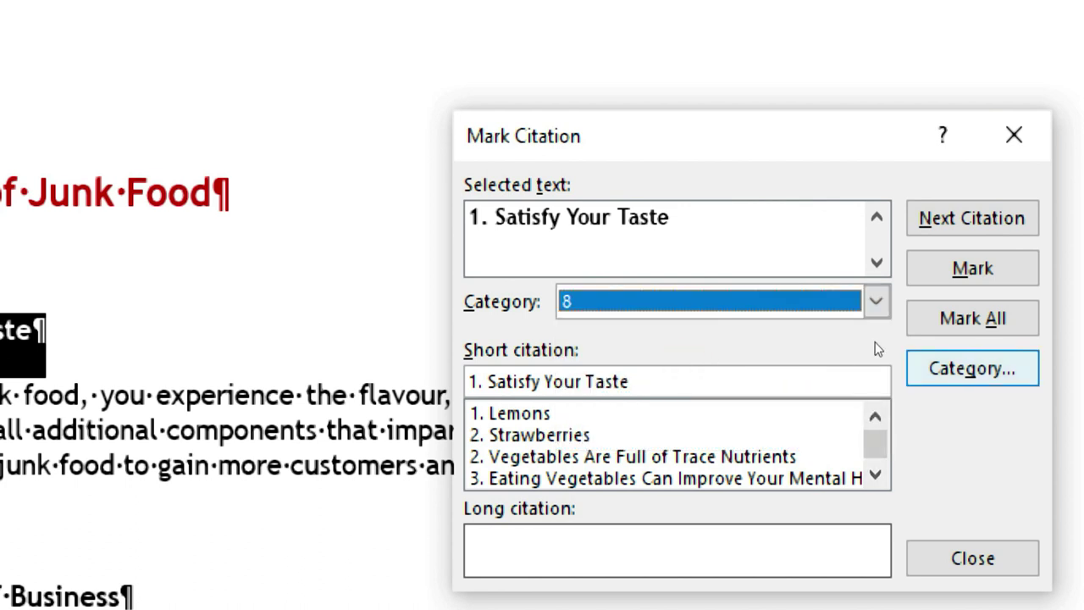
Rename category 8 to 'Junk Food' and mark 'Satisfy Your Taste' under it.
key("alt+g")
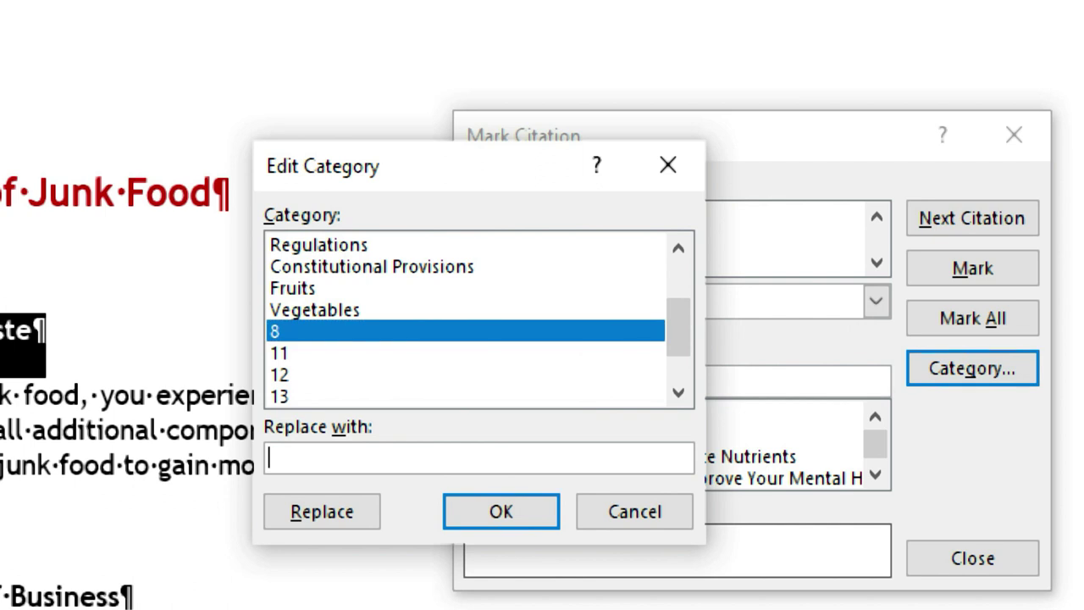
type("Junk Food")
key("alt+r")
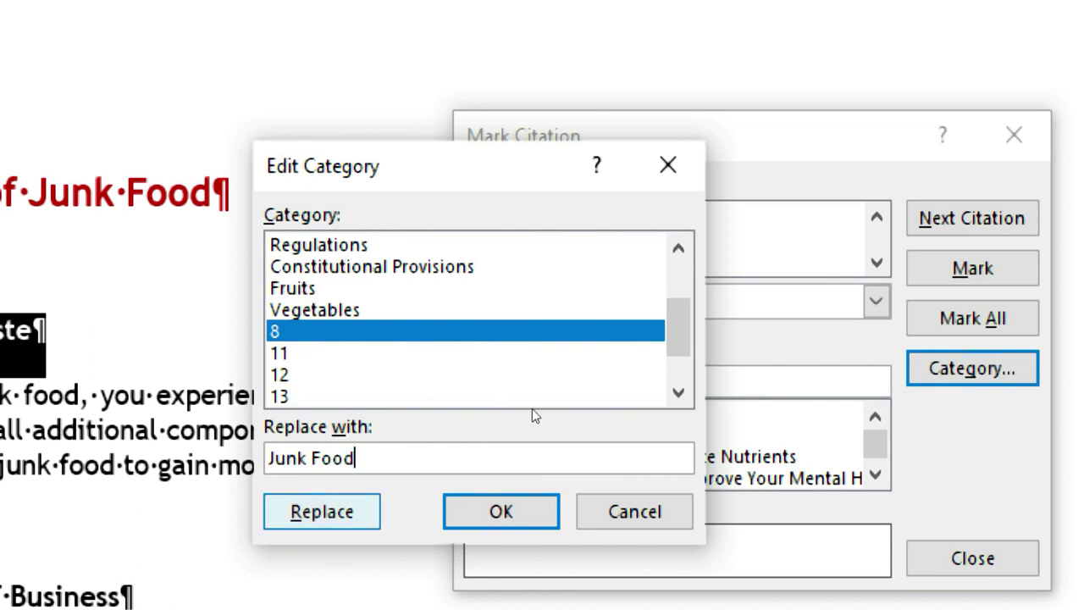
key("alt+r")
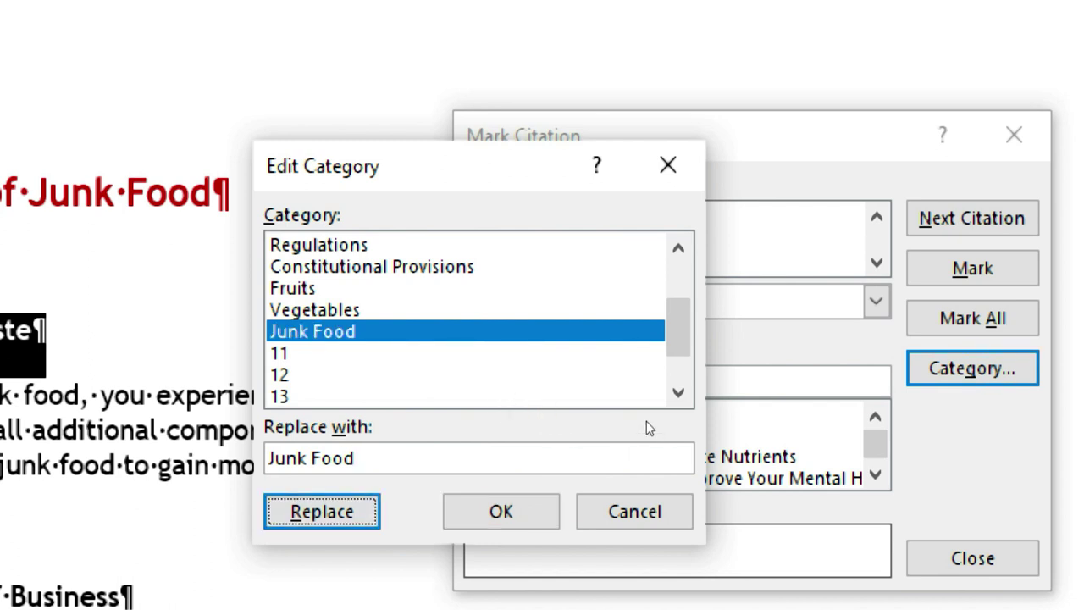
key("Return")
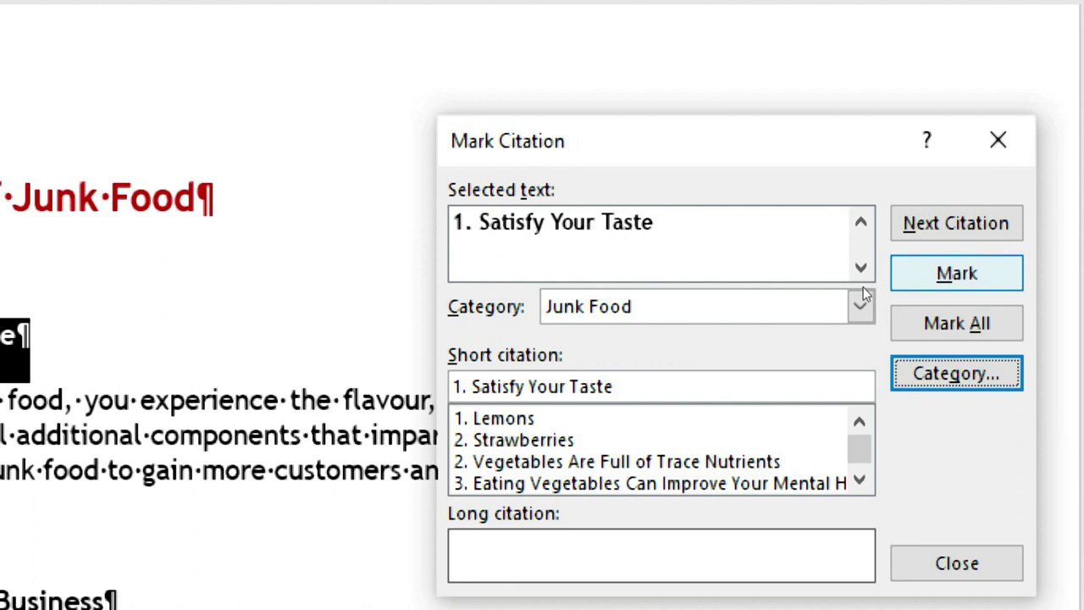
key("Return")
Mark '2. Good Source of Business' as a Junk Food citation and close the dialog.
left_click(259, 302)
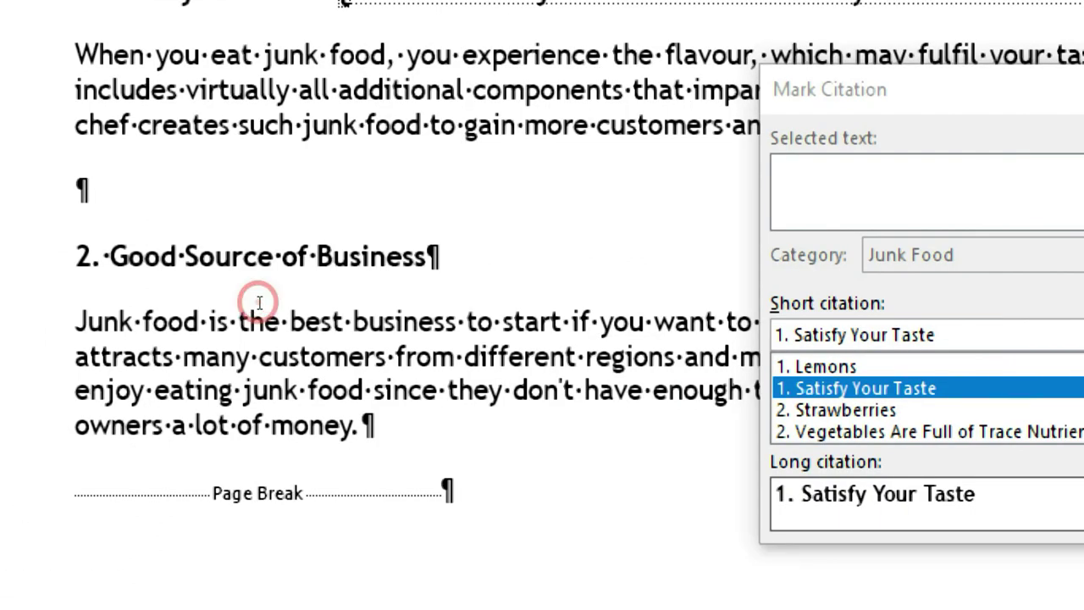
key("shift+Down")
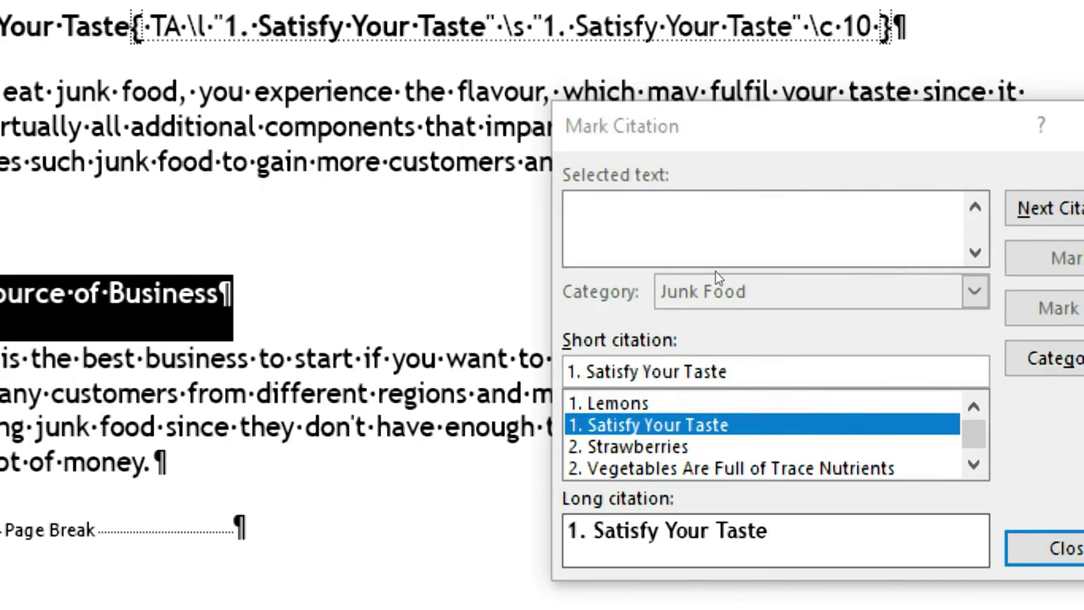
left_click(645, 218)
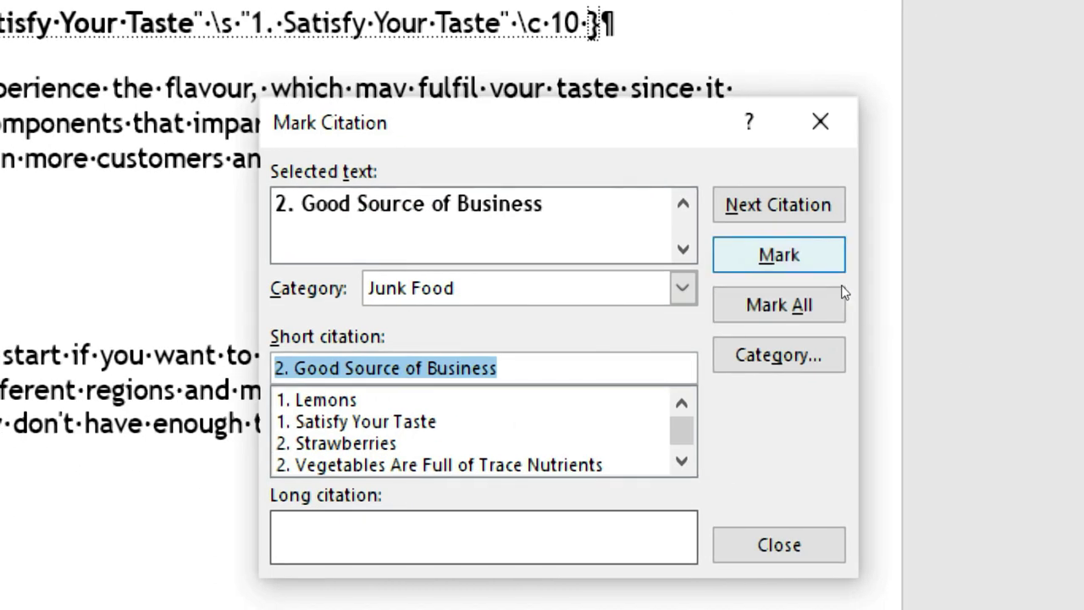
left_click(843, 289)
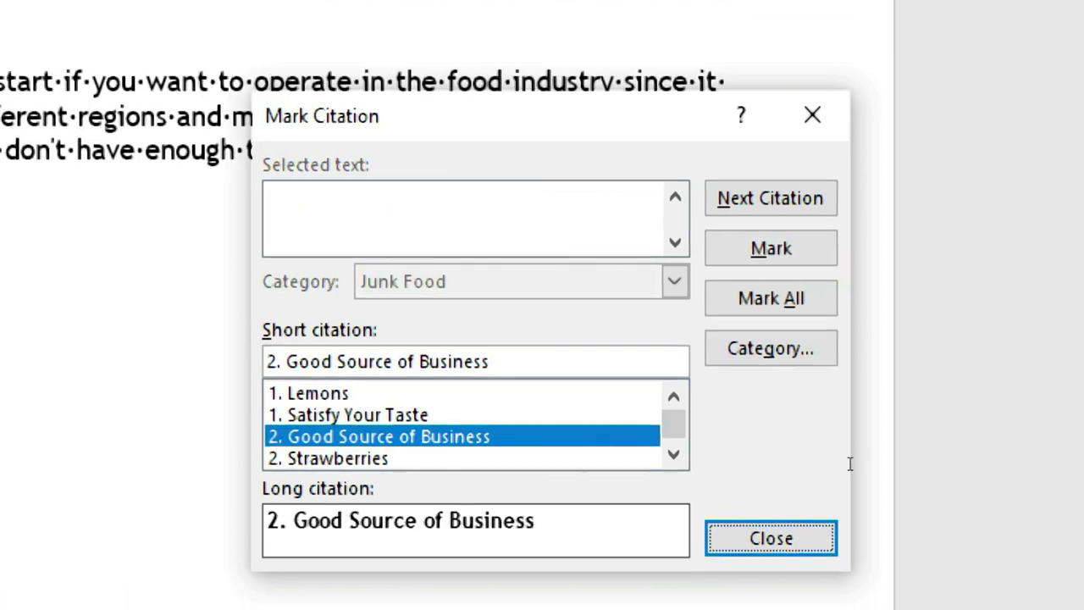
key("Escape")
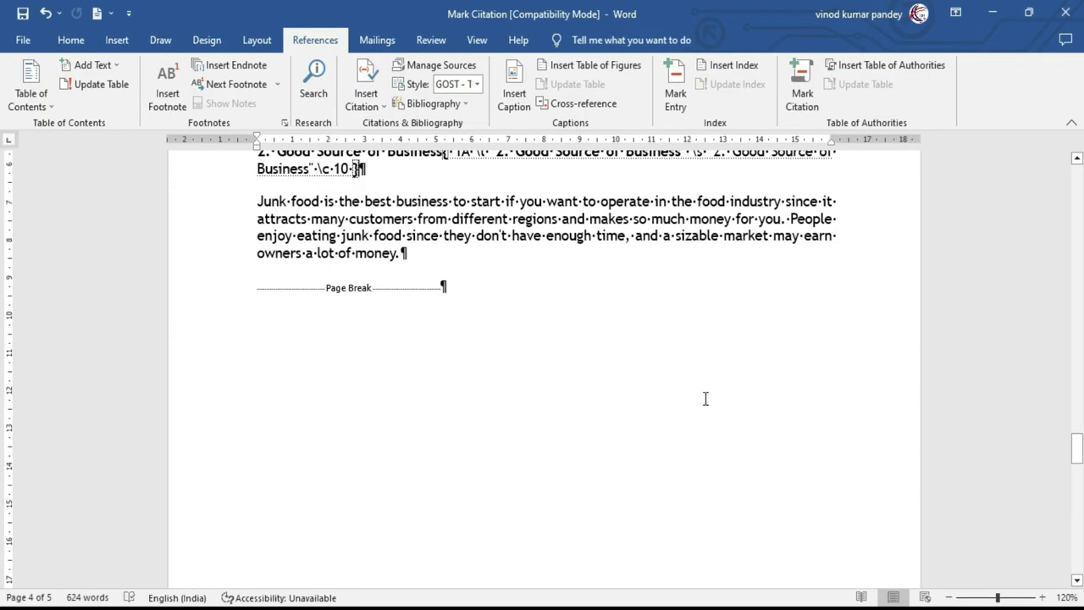
Scroll back to the blank first page and place the cursor just above its page break.
scroll(605, 403, "down", 2)
scroll(604, 411, "down", 3)
scroll(604, 415, "down", 4)
scroll(293, 295, "down", 3)
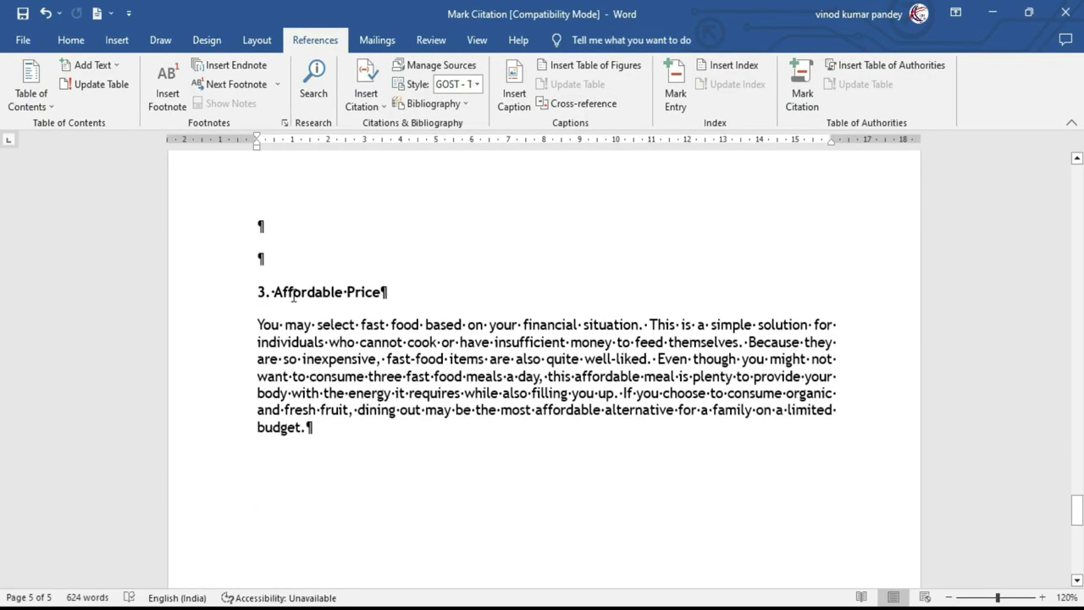
scroll(342, 338, "up", 1)
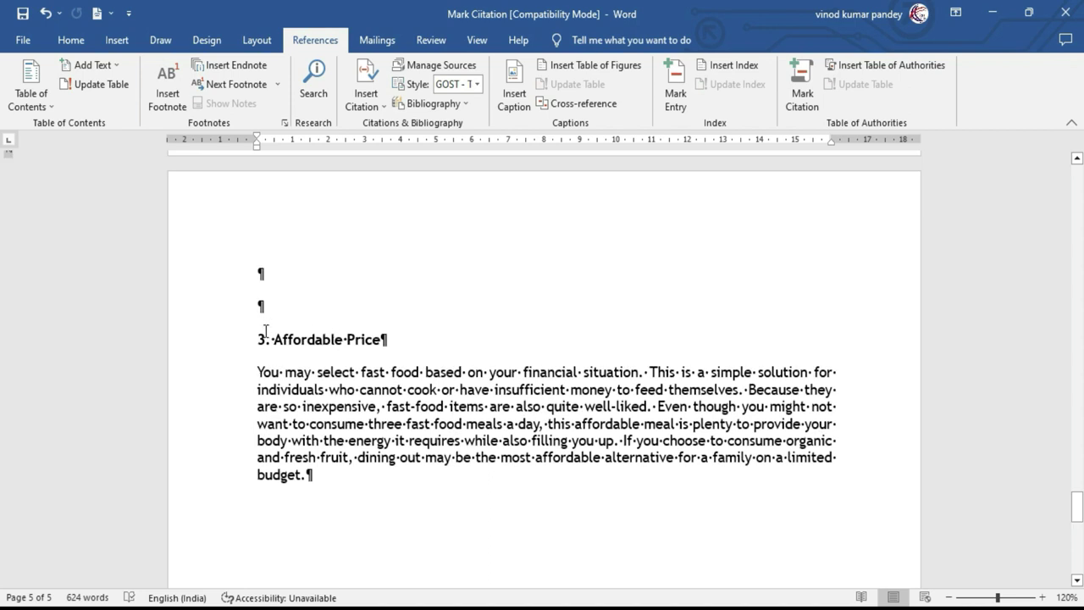
scroll(489, 315, "up", 4)
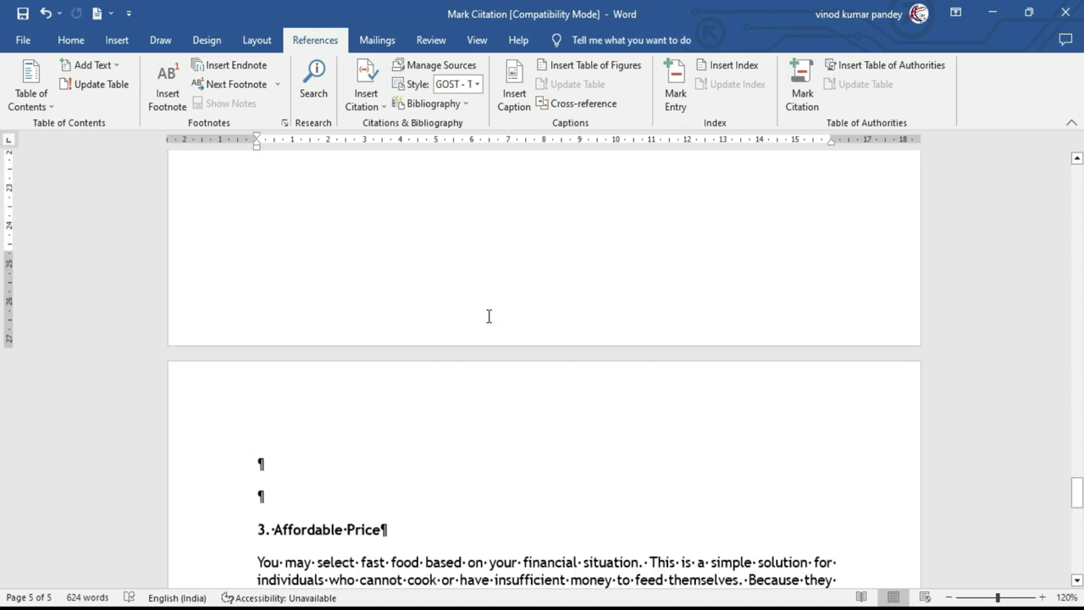
mouse_move(1076, 490)
left_mouse_down()
mouse_move(1073, 290)
mouse_move(2, 184)
left_mouse_up()
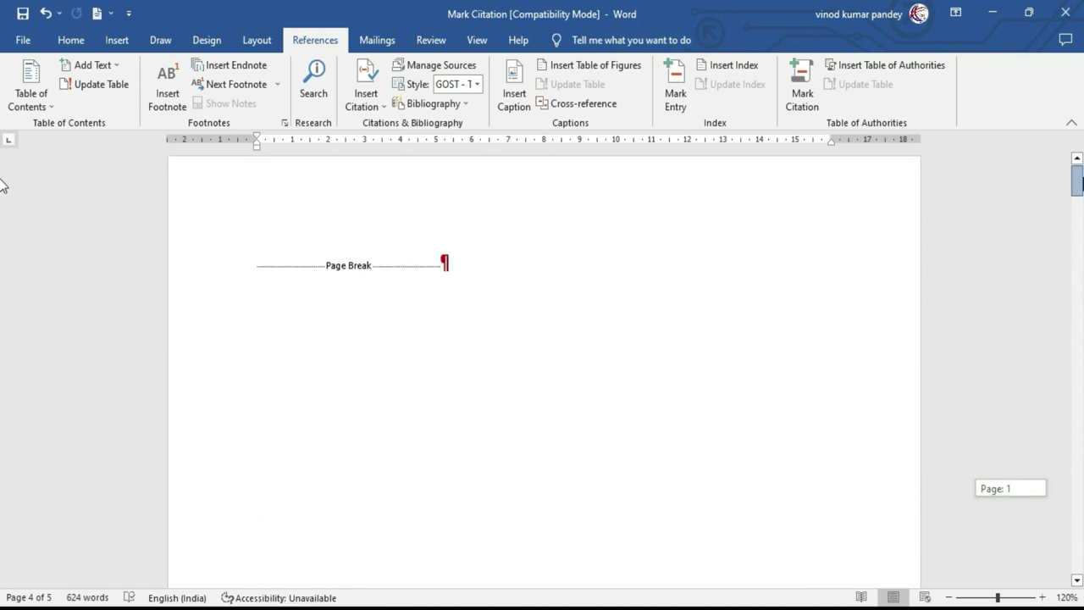
left_click(288, 334)
left_click(260, 255)
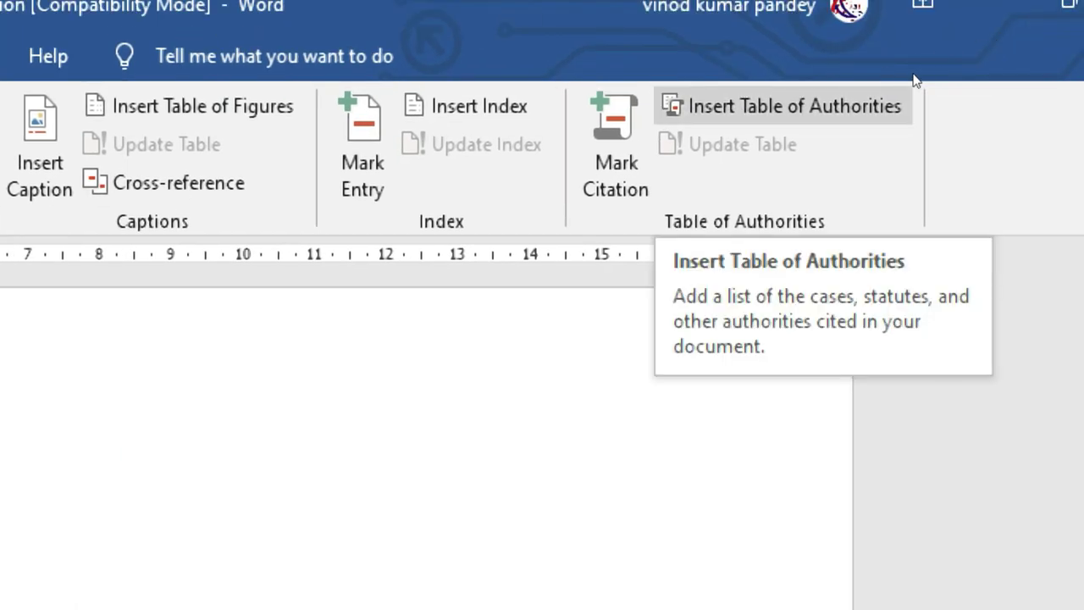
Start a Table of Authorities and include All categories instead of a single one.
left_click(896, 88)
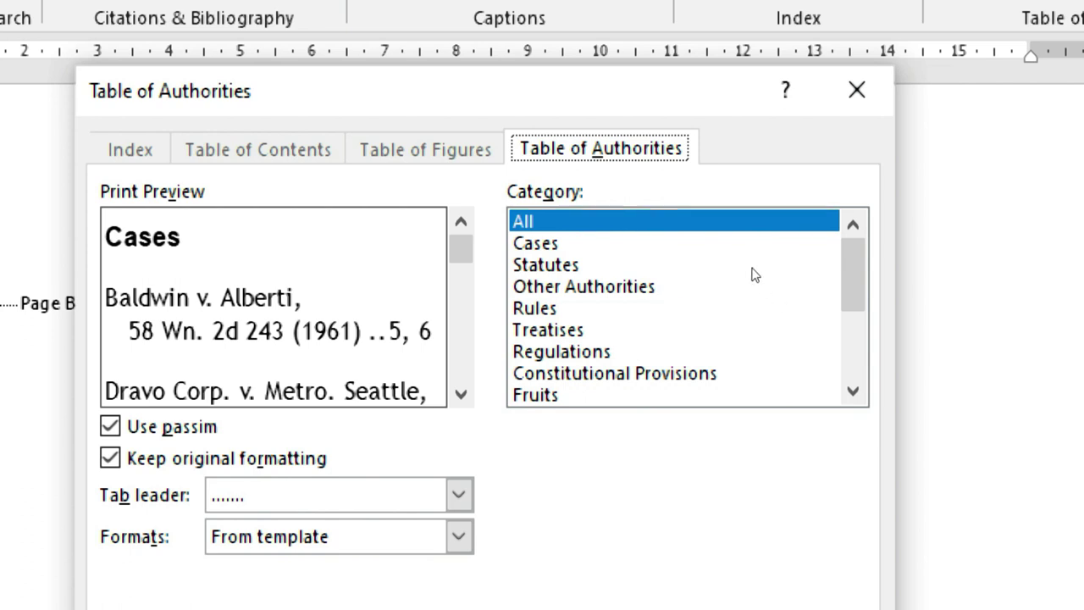
scroll(740, 264, "down", 1)
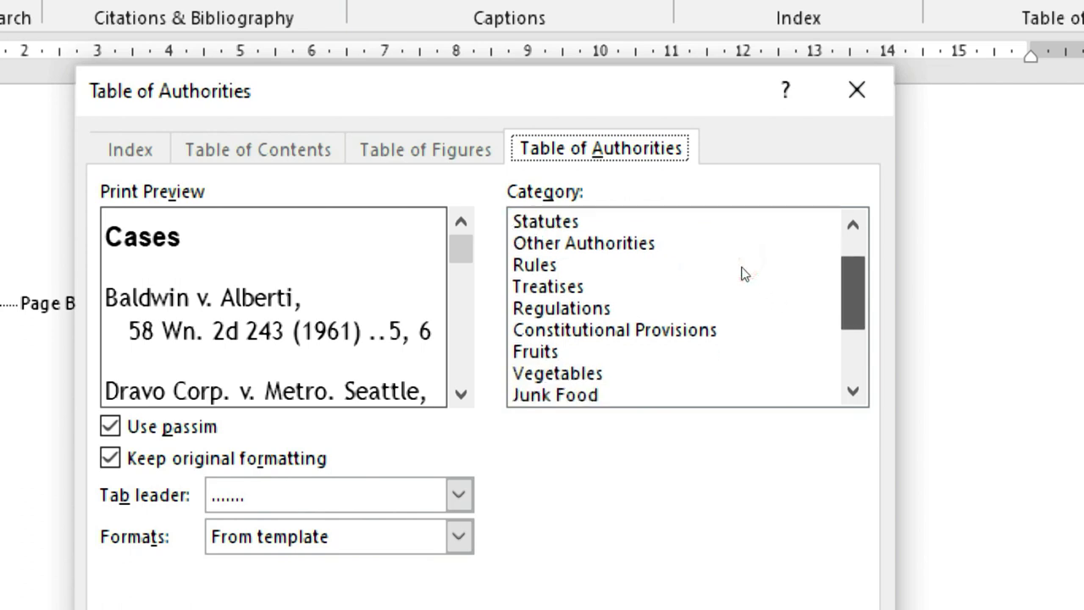
left_click(578, 288)
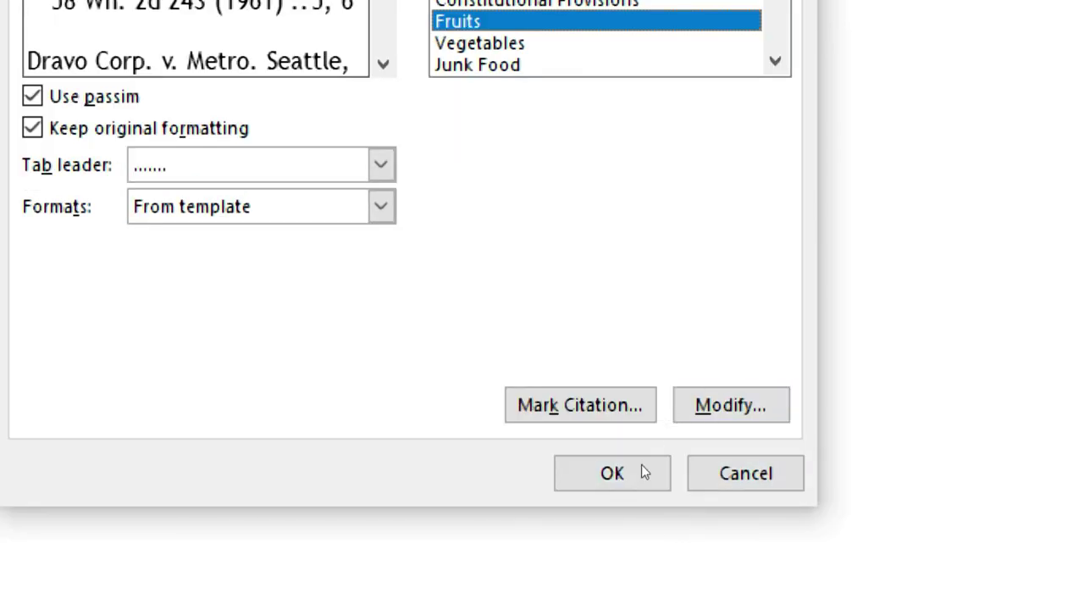
key("Down")
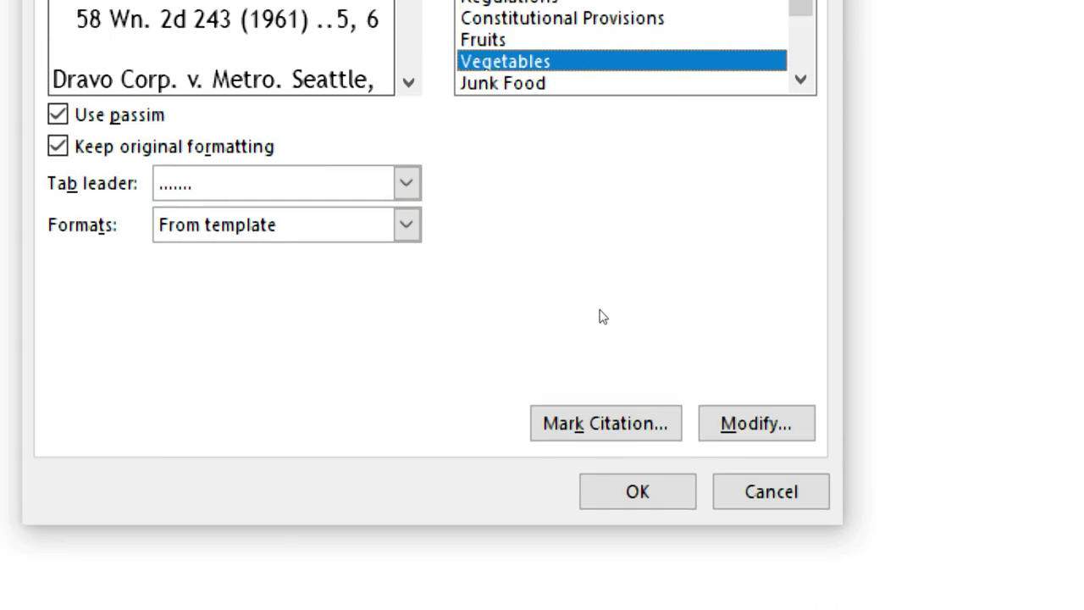
key("Down")
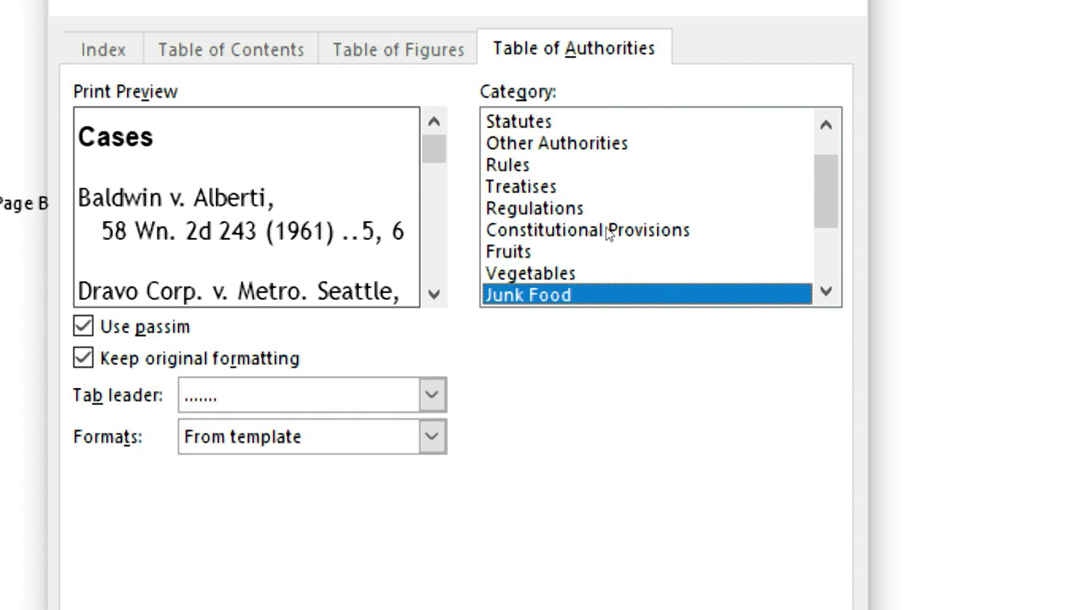
scroll(741, 261, "up", 1)
left_click(582, 225)
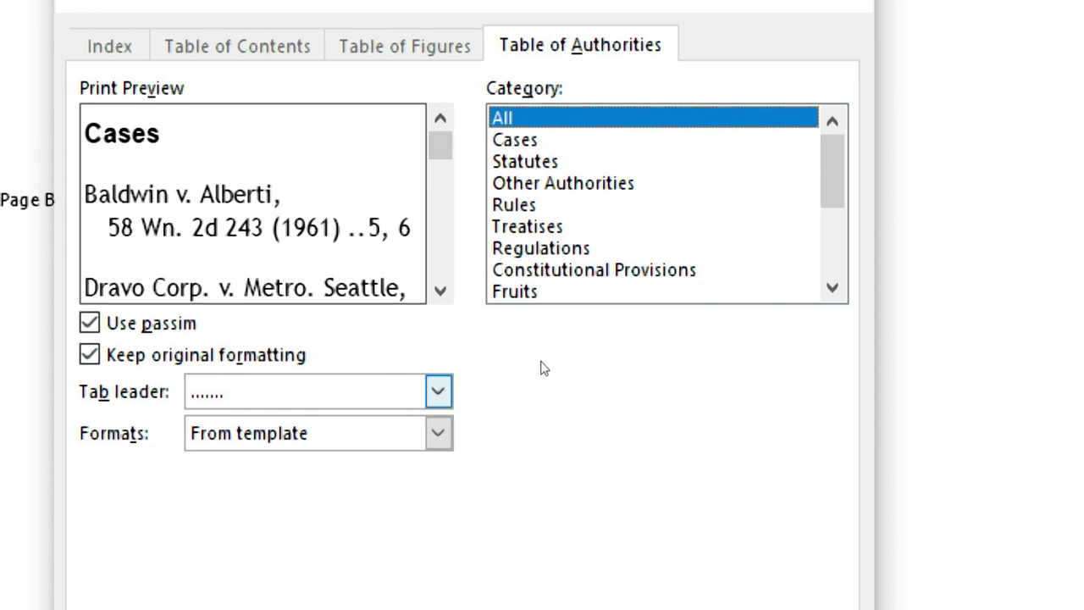
Keep the dotted tab leader and From template format, and insert the table on page one.
left_click(438, 391)
key("Down")
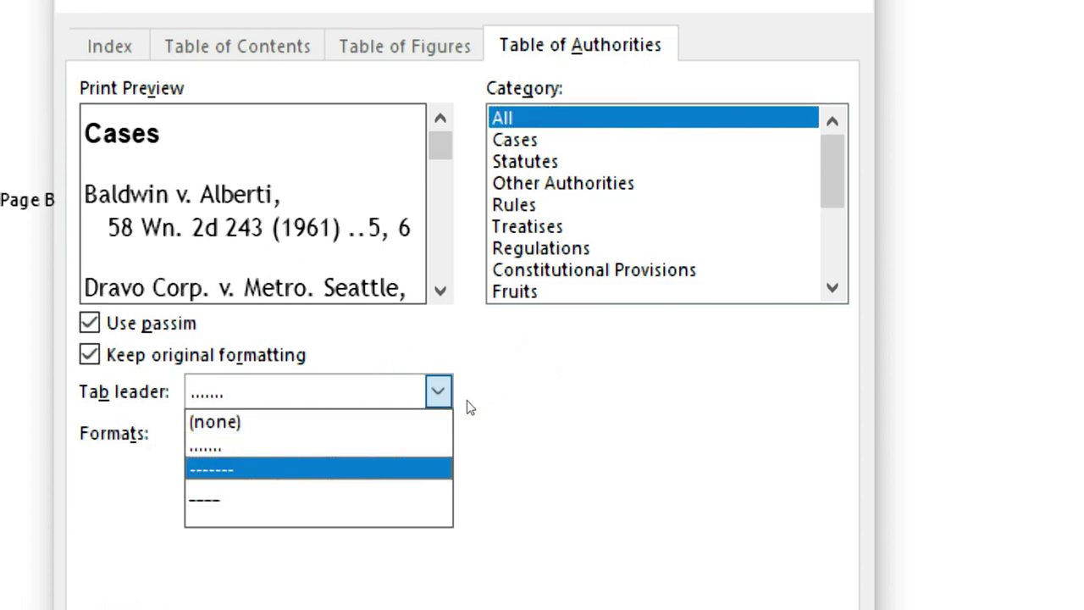
key("Down")
key("Up")
key("Up")
left_click(458, 389)
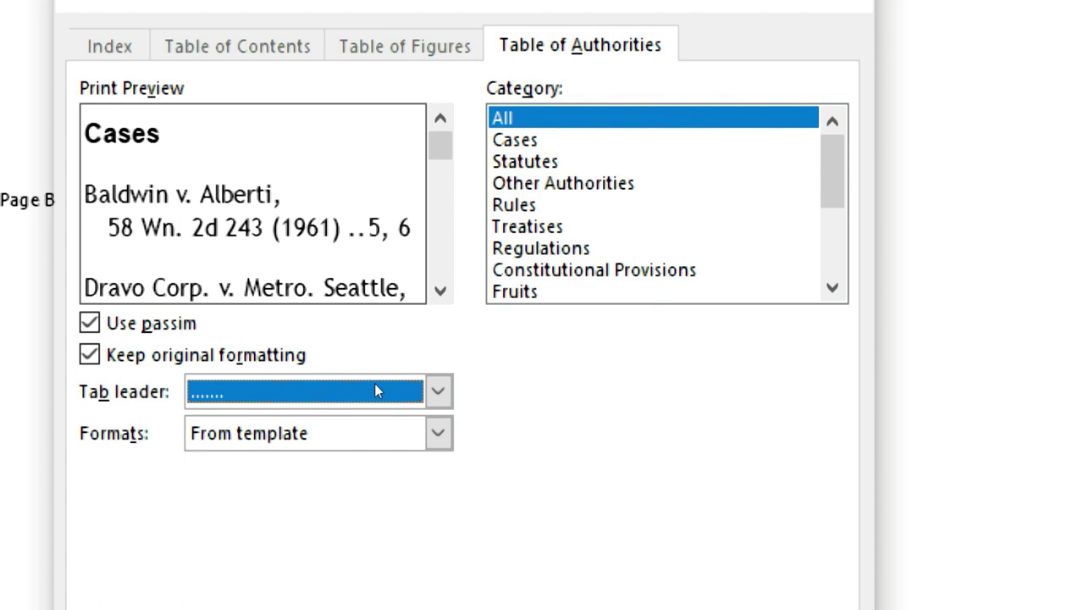
key("Tab")
key("alt+Down")
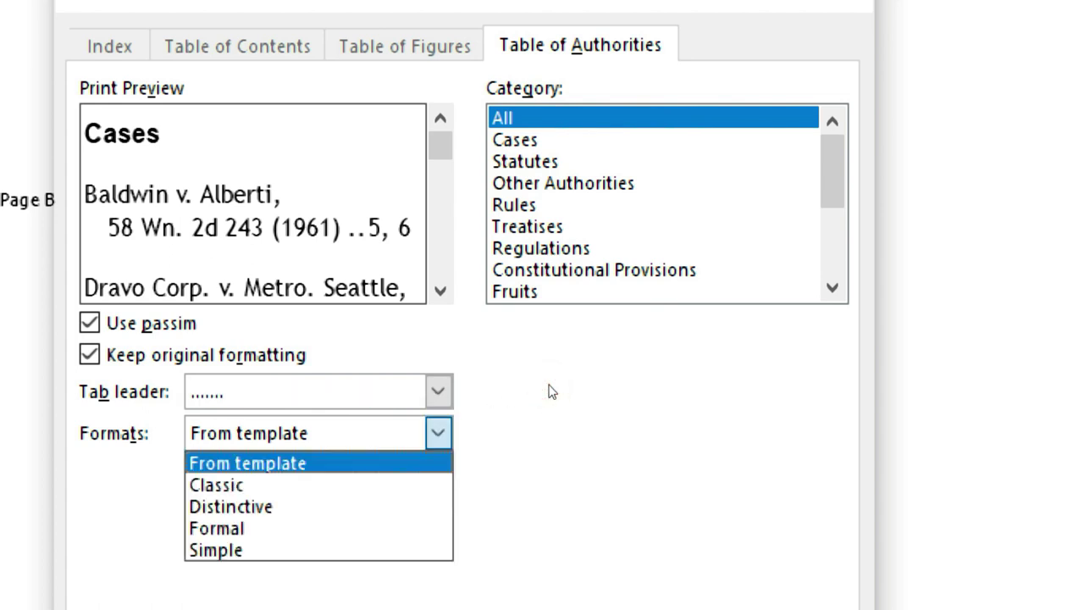
key("Down")
key("Down")
key("Down")
key("Down")
key("Up")
key("Up")
key("Up")
key("Down")
key("Down")
key("Up")
key("Up")
key("Return")
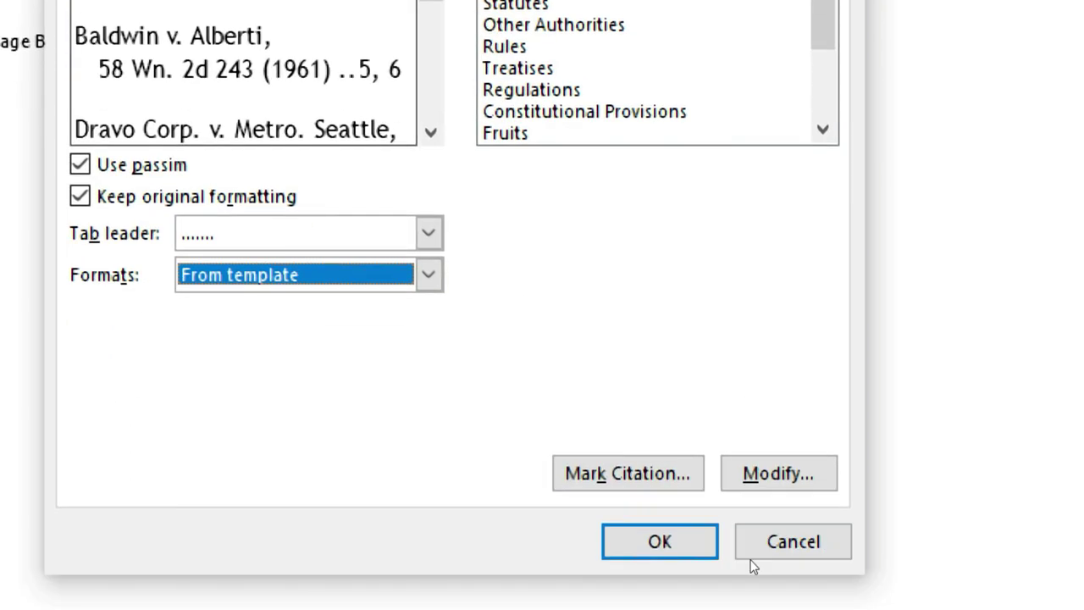
left_click(660, 524)
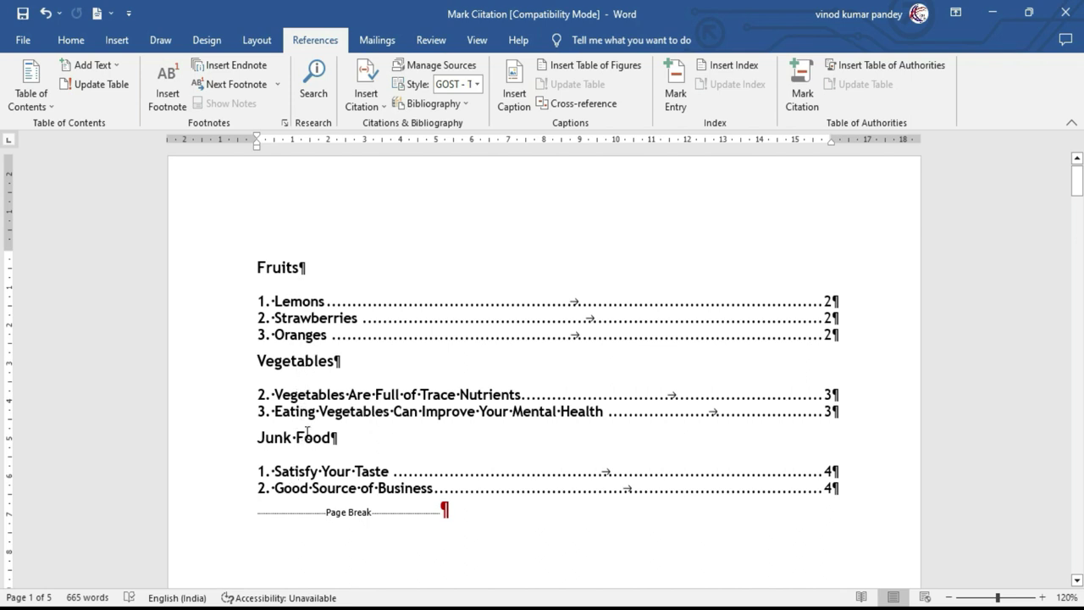
Turn off Show/Hide ¶ so paragraph and tab marks are hidden.
mouse_move(1076, 186)
left_mouse_down()
mouse_move(1080, 287)
mouse_move(1077, 188)
left_mouse_up()
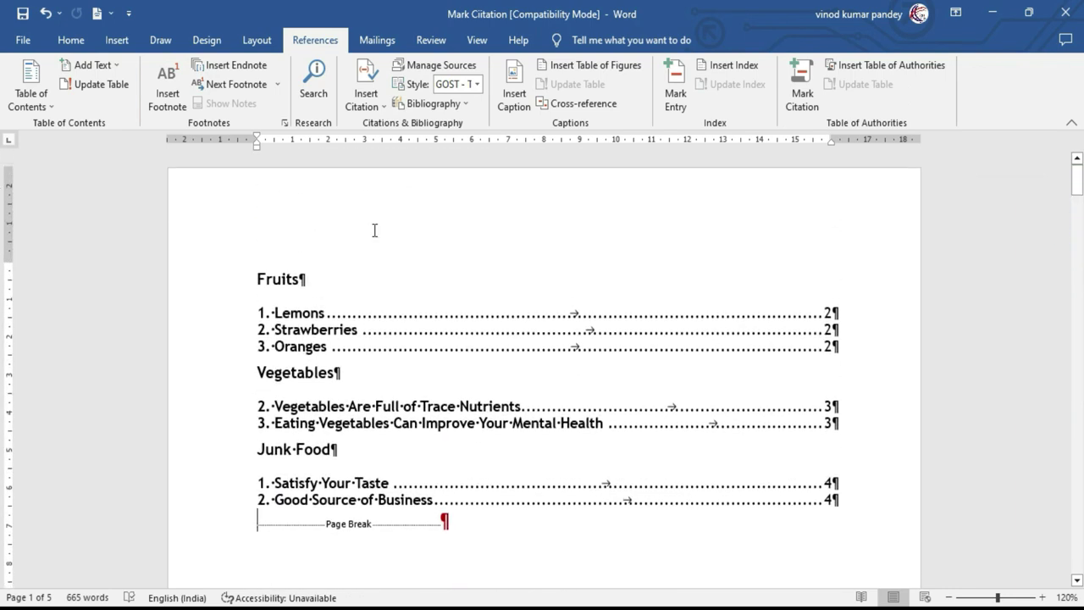
left_click(71, 40)
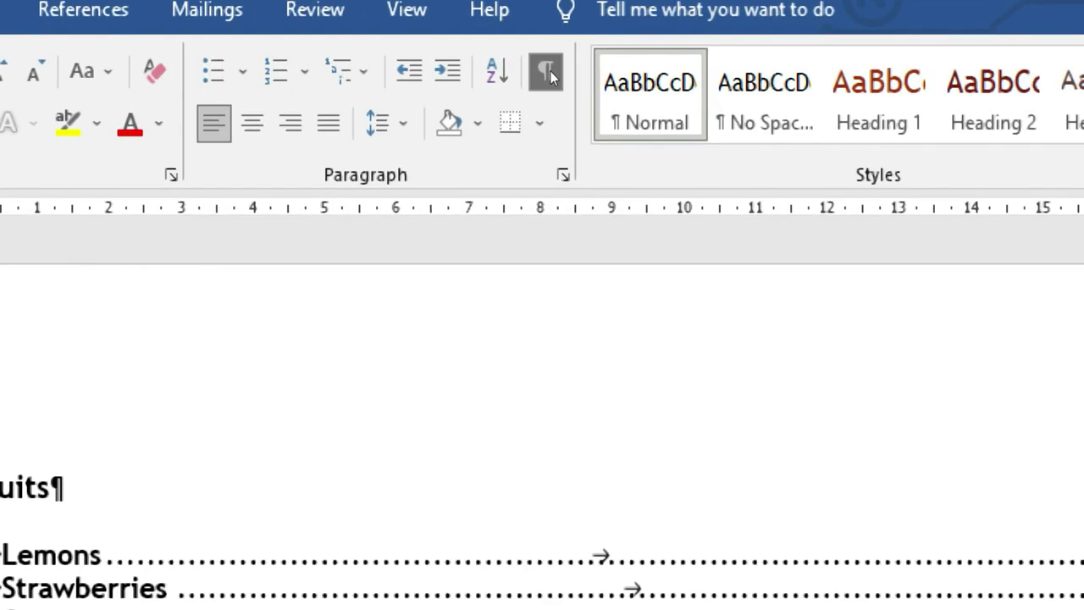
left_click(550, 76)
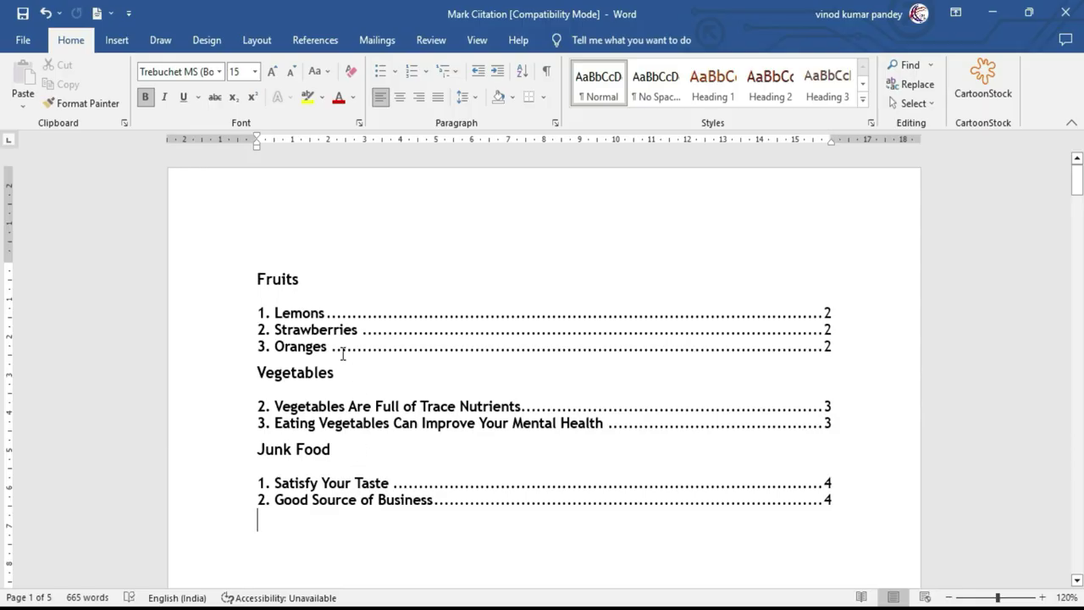
Scroll down to the Advantages of Vegetables section on page 3.
mouse_move(1075, 181)
left_mouse_down()
mouse_move(1077, 202)
mouse_move(3, 354)
left_mouse_up()
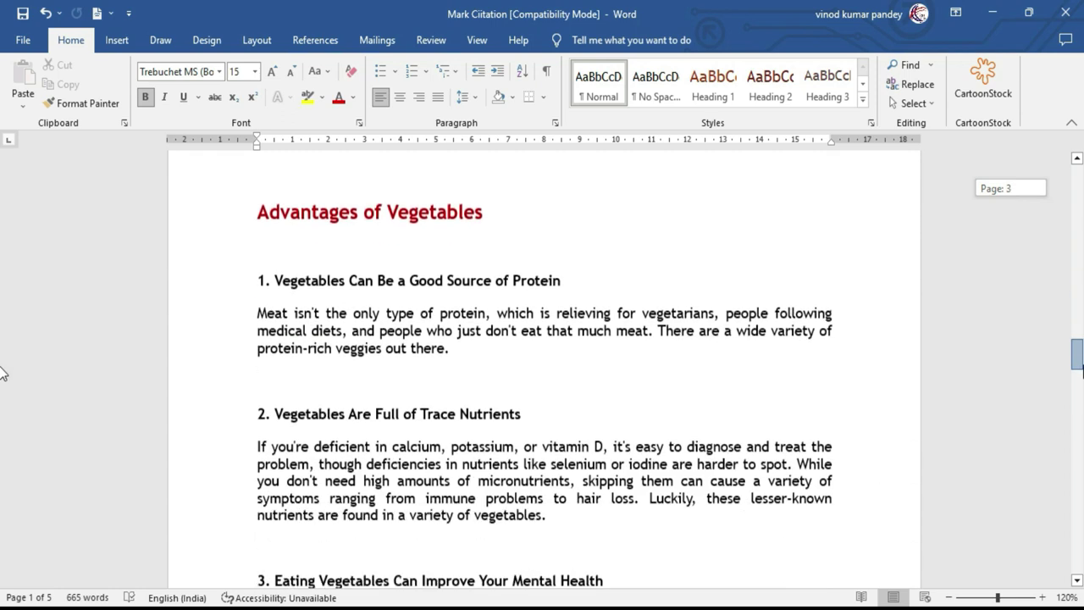
left_click_drag(3, 353, 297, 326)
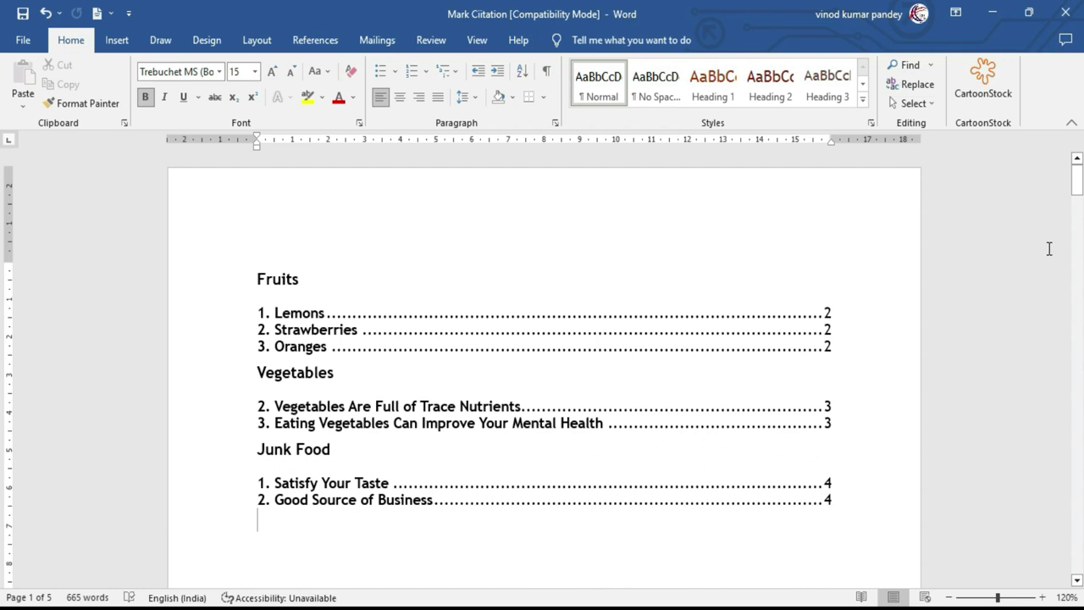
left_click_drag(1077, 181, 1080, 354)
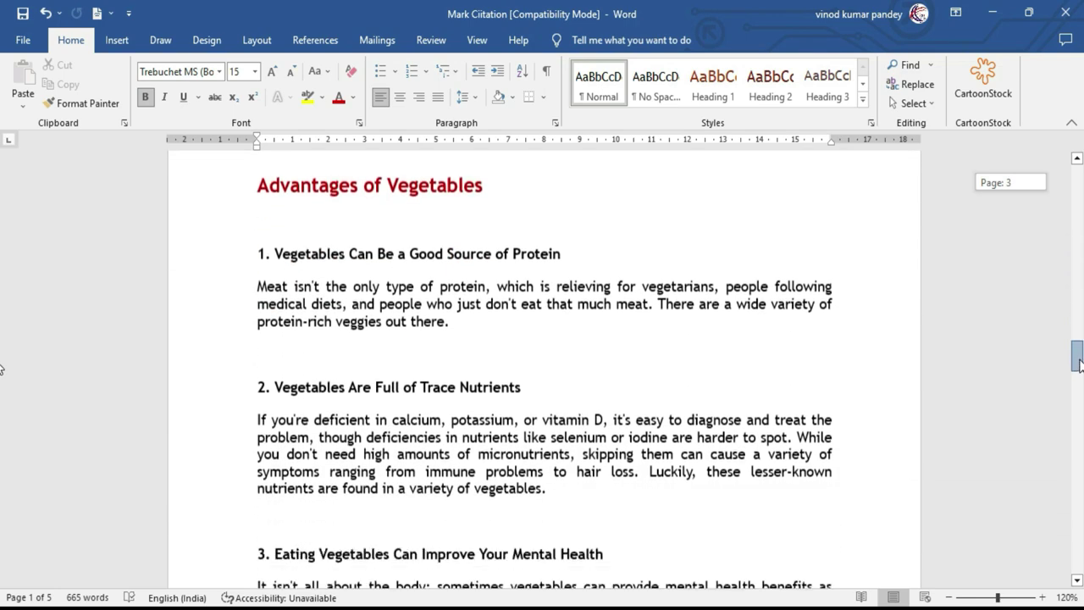
left_click_drag(1079, 354, 1079, 359)
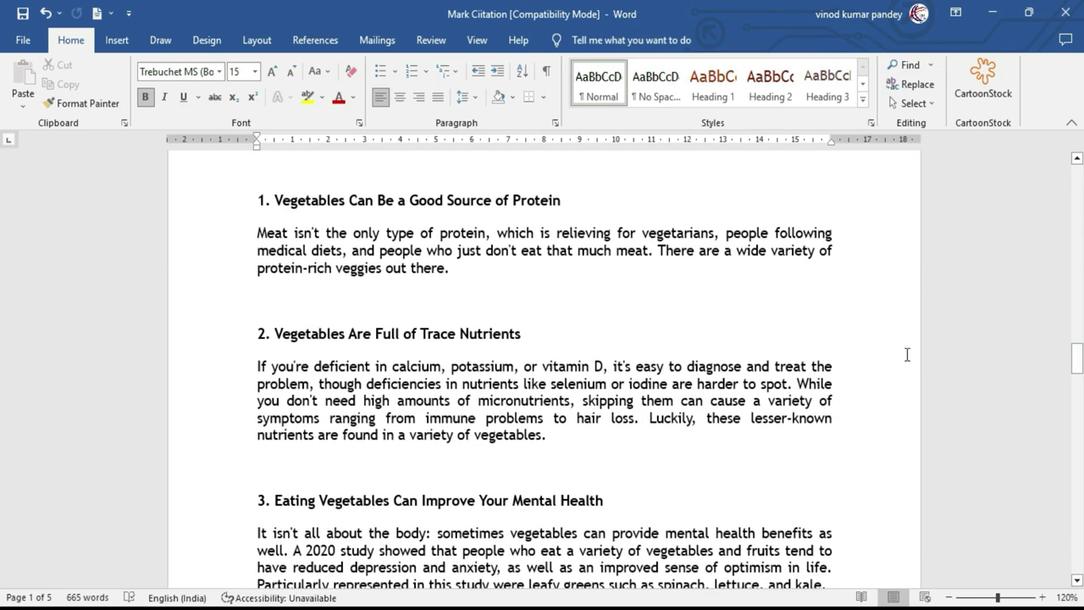
Mark '1. Vegetables Can Be a Good Source of Protein' as a Vegetables citation.
left_click(259, 201)
key("shift+End")
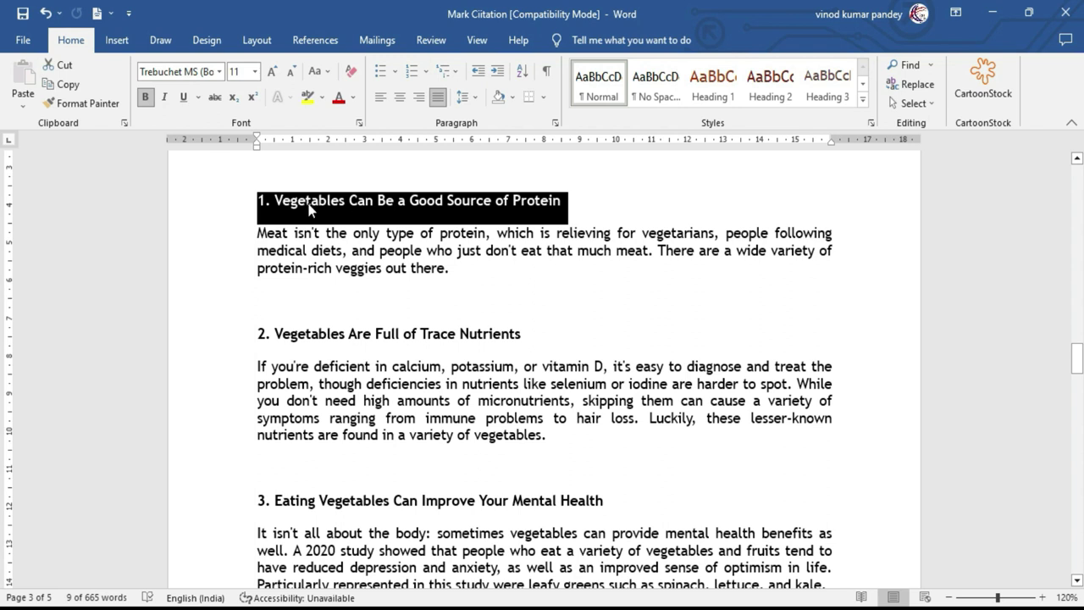
left_click(315, 39)
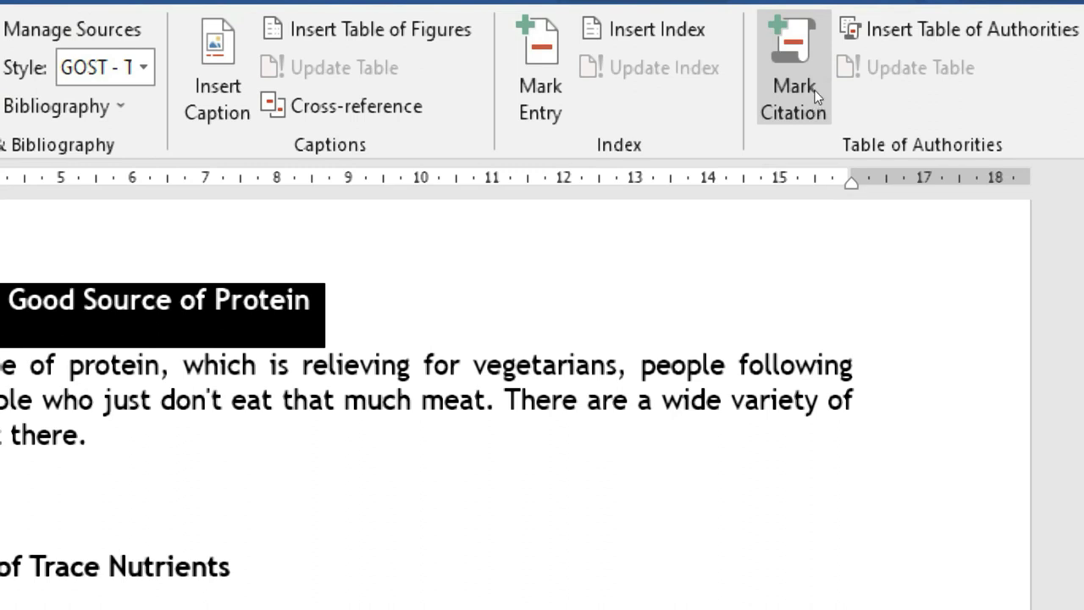
left_click(811, 88)
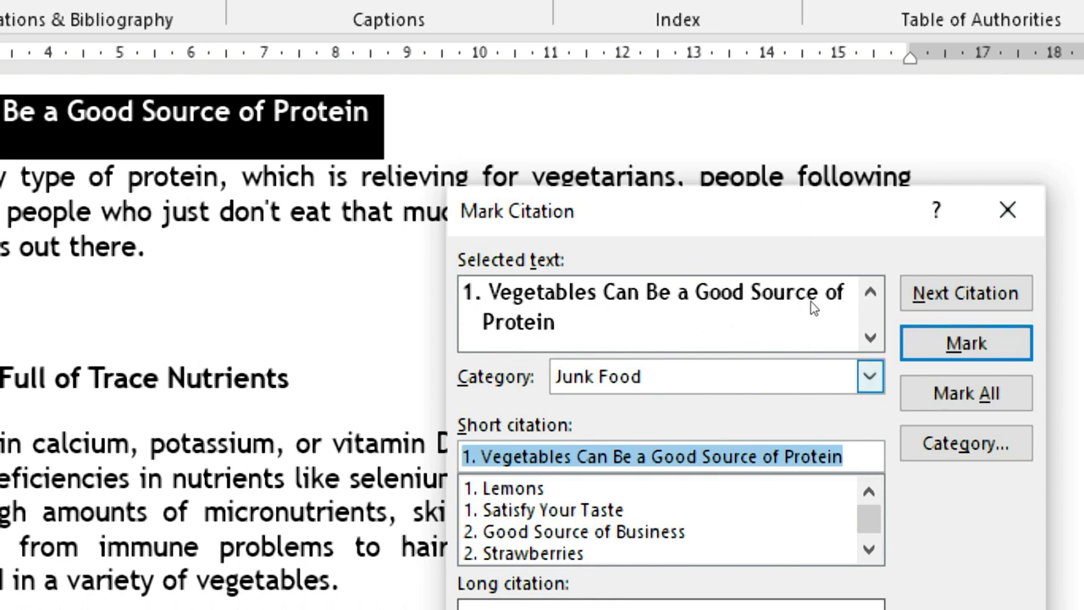
left_click(692, 366)
key("Down")
key("Down")
left_click(681, 361)
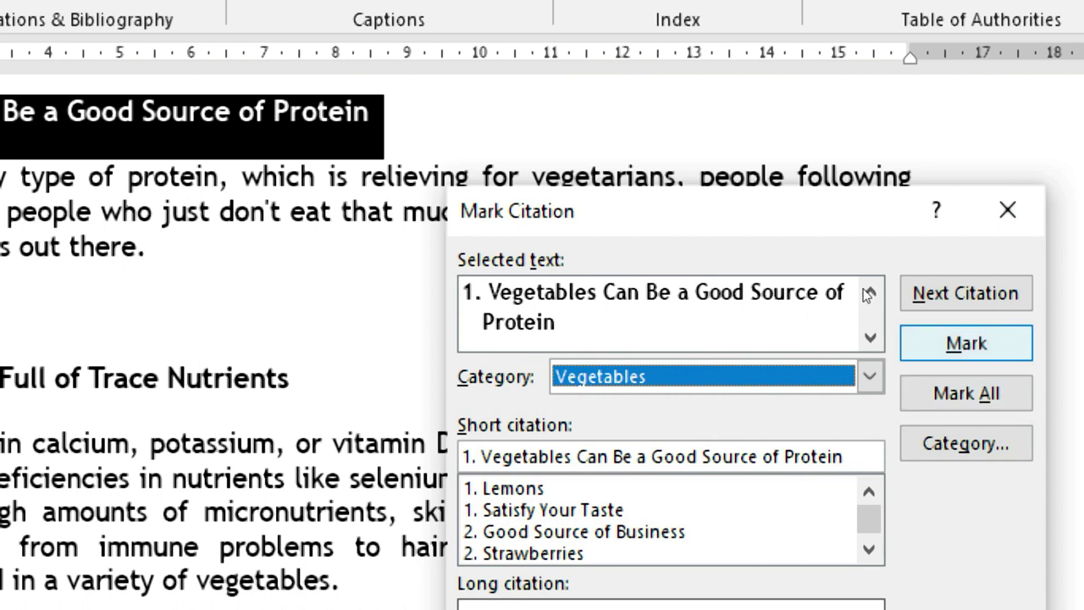
key("Return")
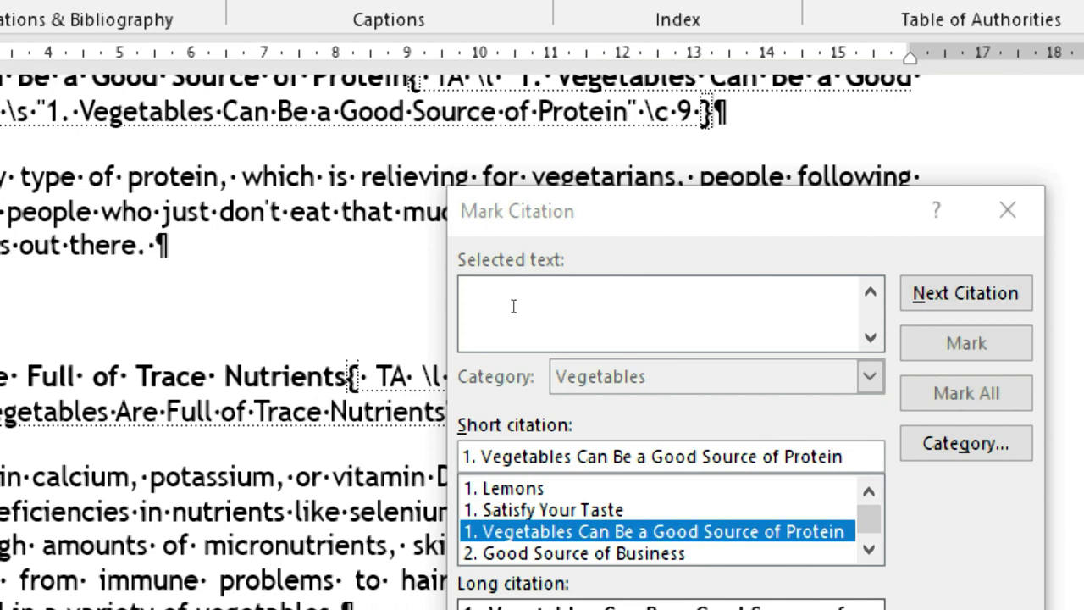
Scroll down to the unmarked '3. Affordable Price' heading on page 4.
scroll(514, 307, "down", 5)
scroll(514, 307, "down", 3)
scroll(514, 307, "down", 3)
scroll(514, 309, "down", 3)
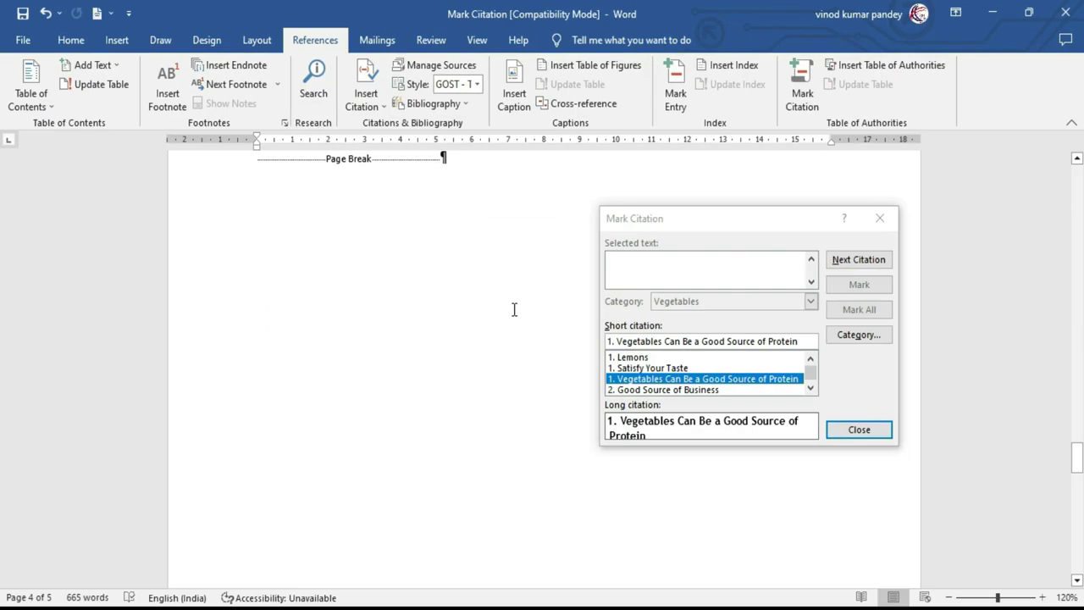
scroll(494, 386, "down", 1)
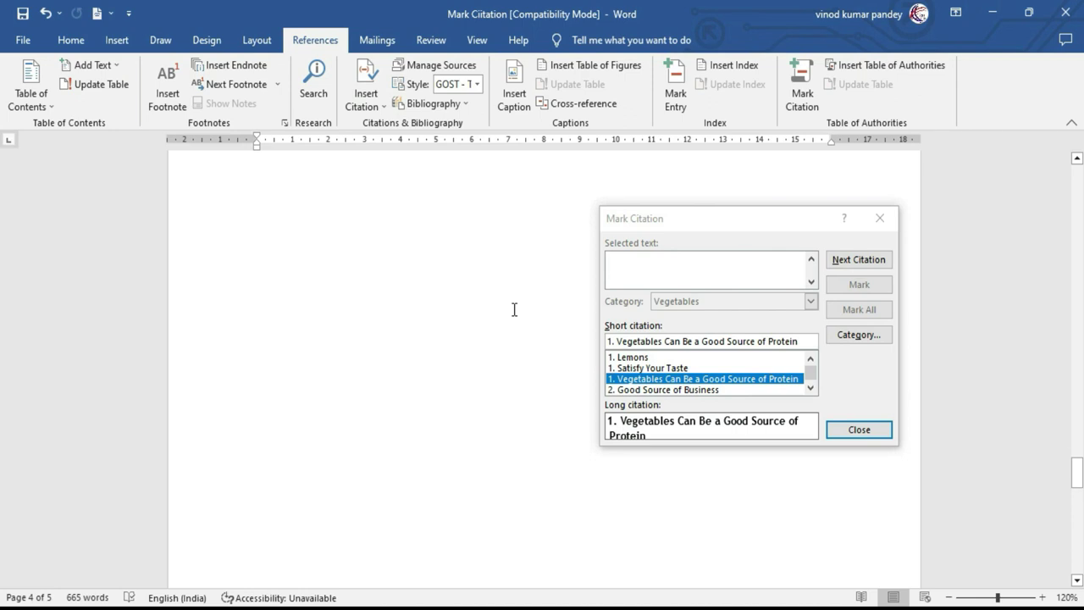
scroll(495, 385, "down", 3)
scroll(477, 388, "down", 3)
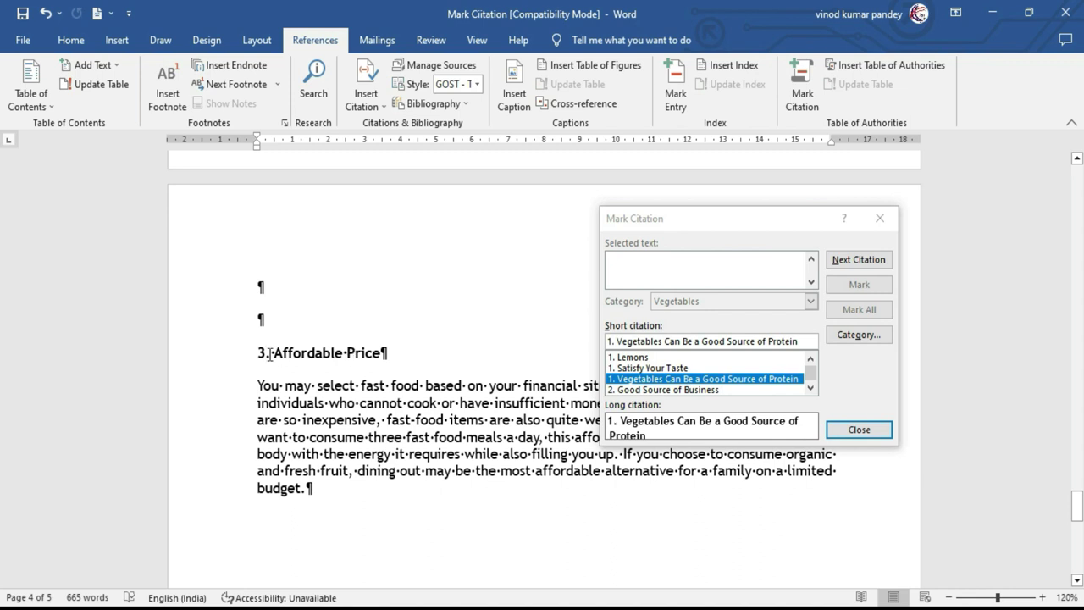
Mark '3. Affordable Price' as a Junk Food citation, then close the Mark Citation window.
left_click(257, 353)
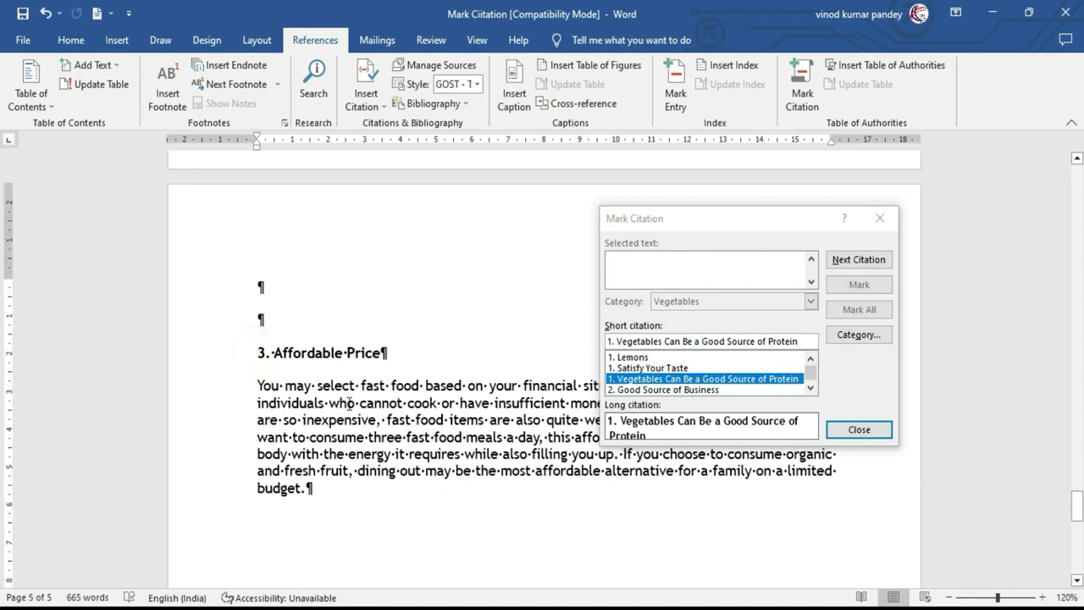
key("shift+Down")
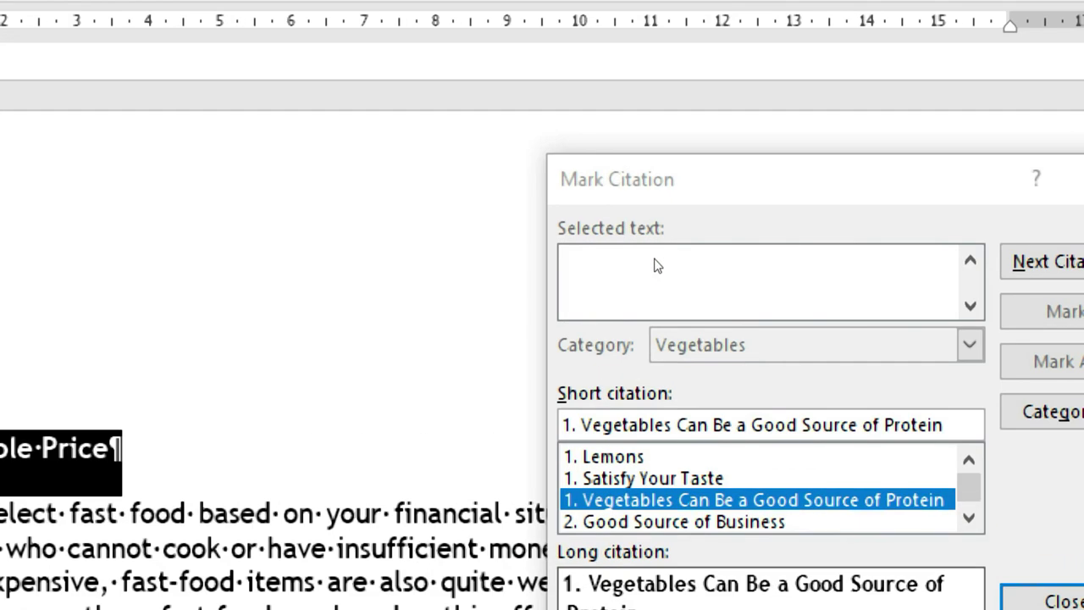
left_click(654, 261)
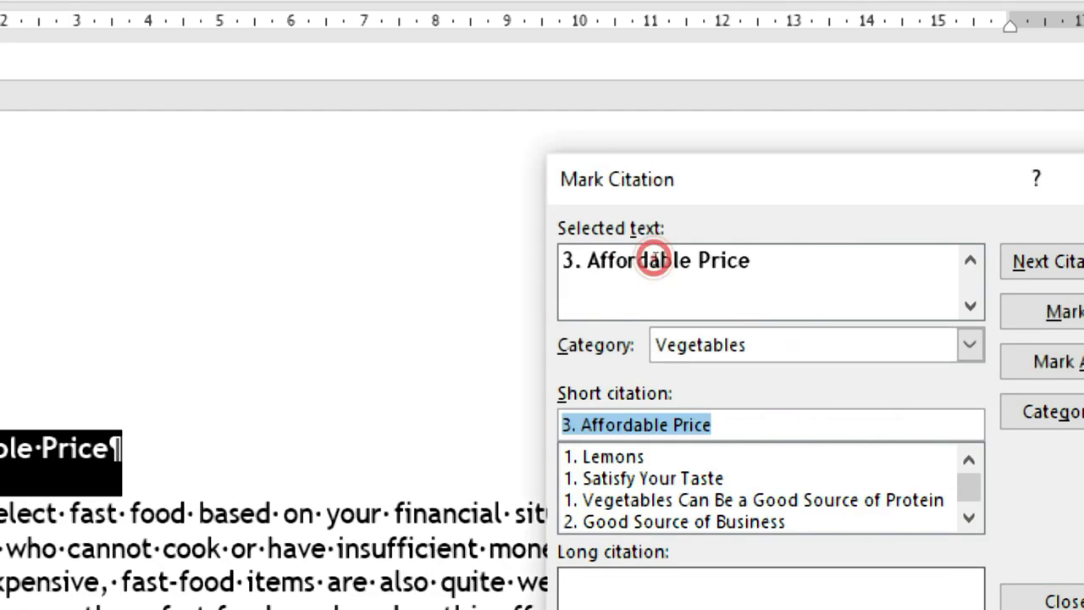
left_click(817, 344)
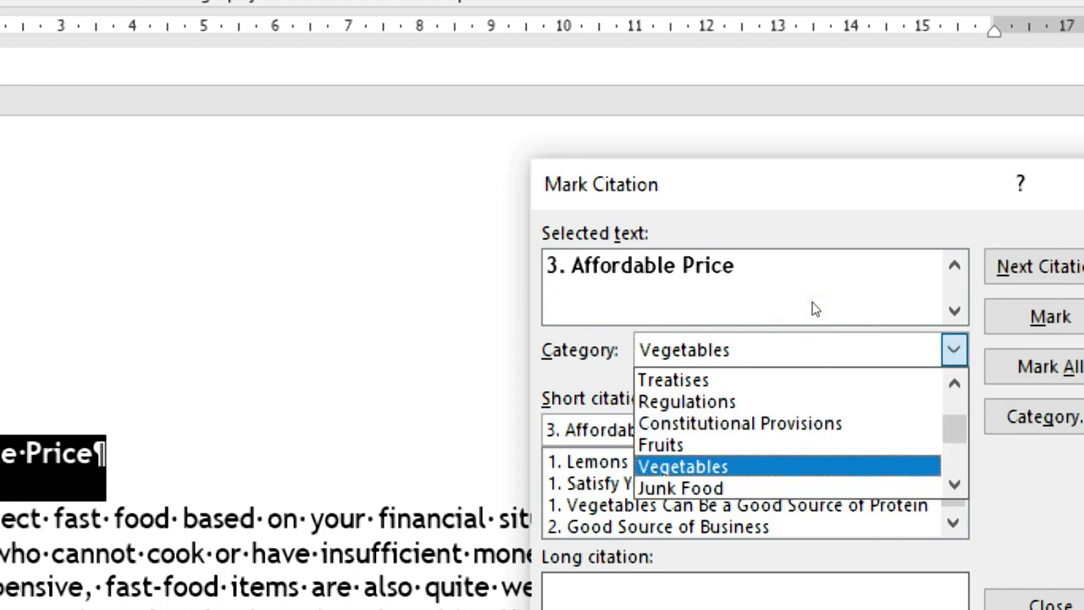
key("Down")
left_click(711, 369)
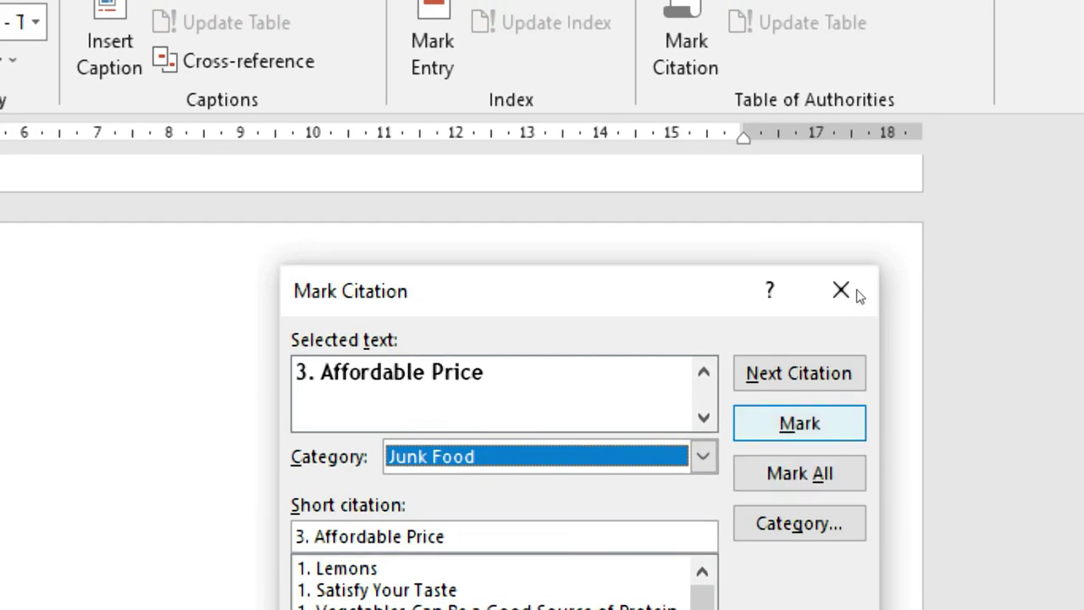
key("Return")
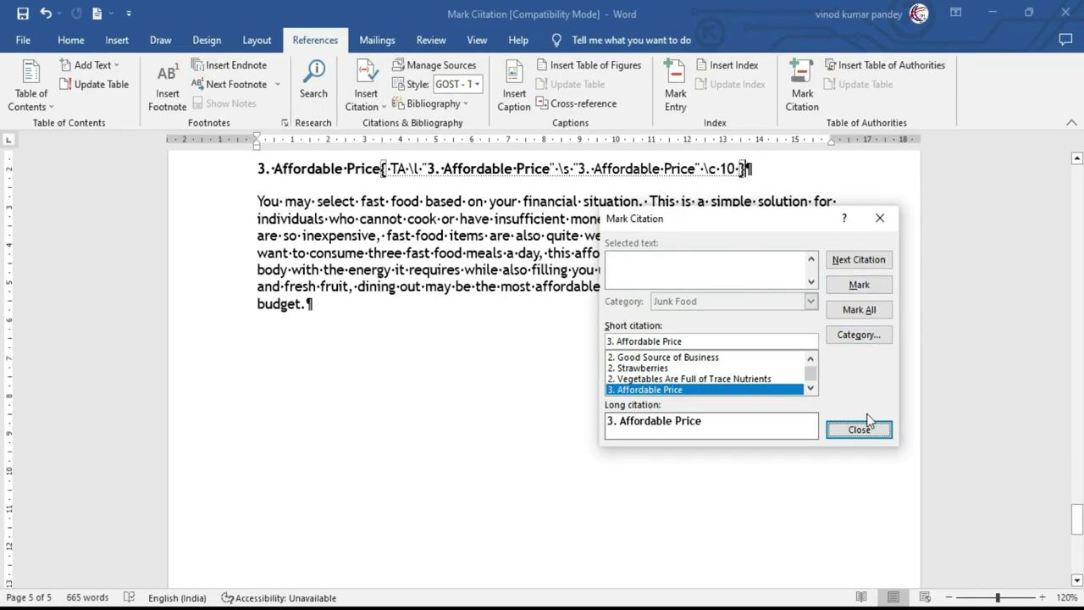
left_click(867, 425)
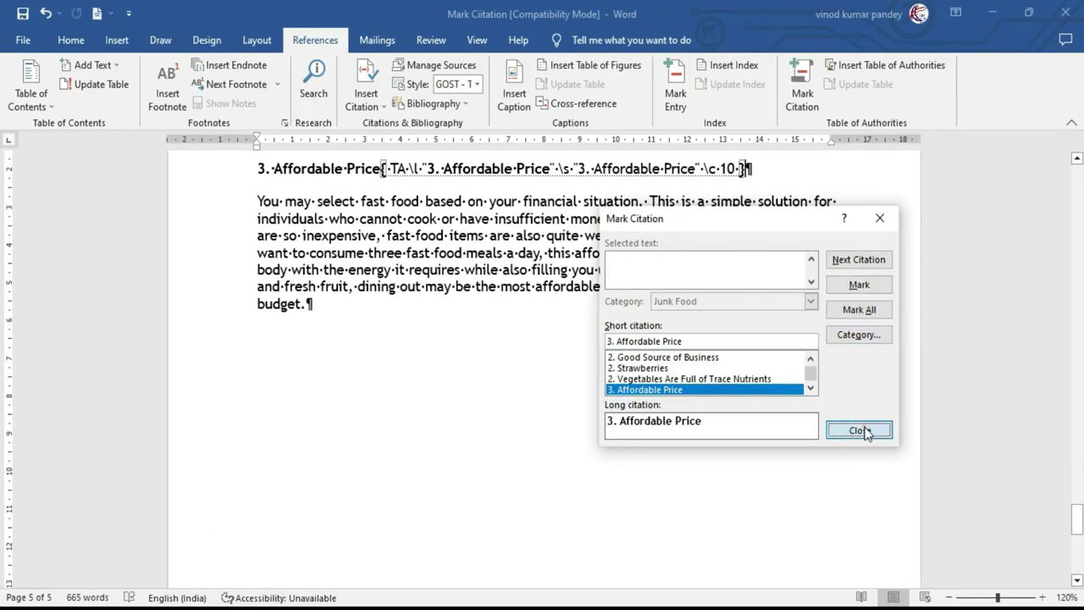
left_click_drag(1075, 518, 3, 288)
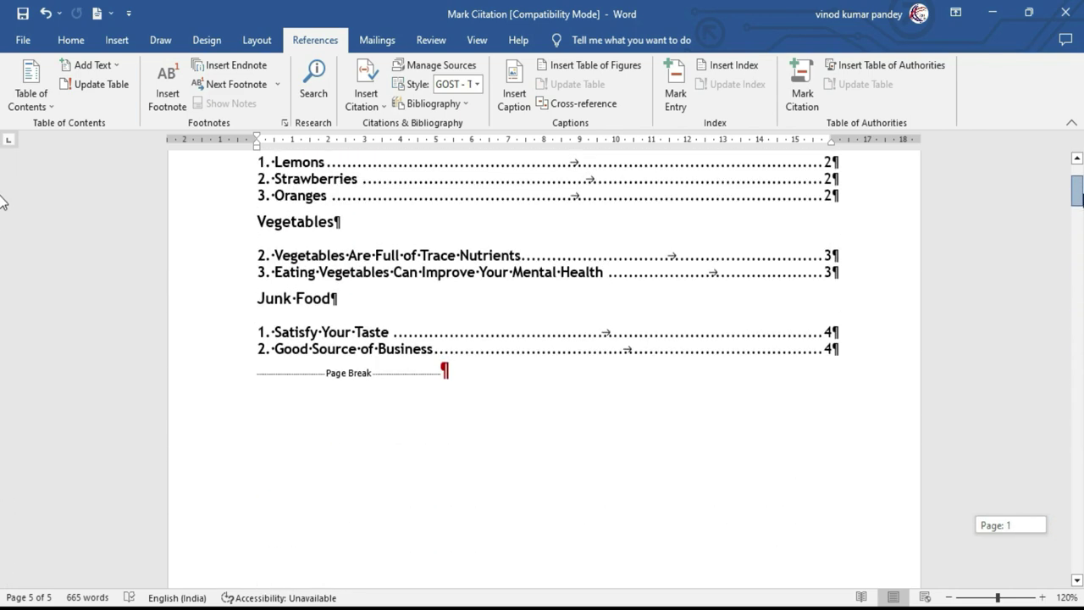
Update the Table of Authorities from inside its Vegetables entries.
left_click_drag(3, 288, 631, 389)
left_click(278, 470)
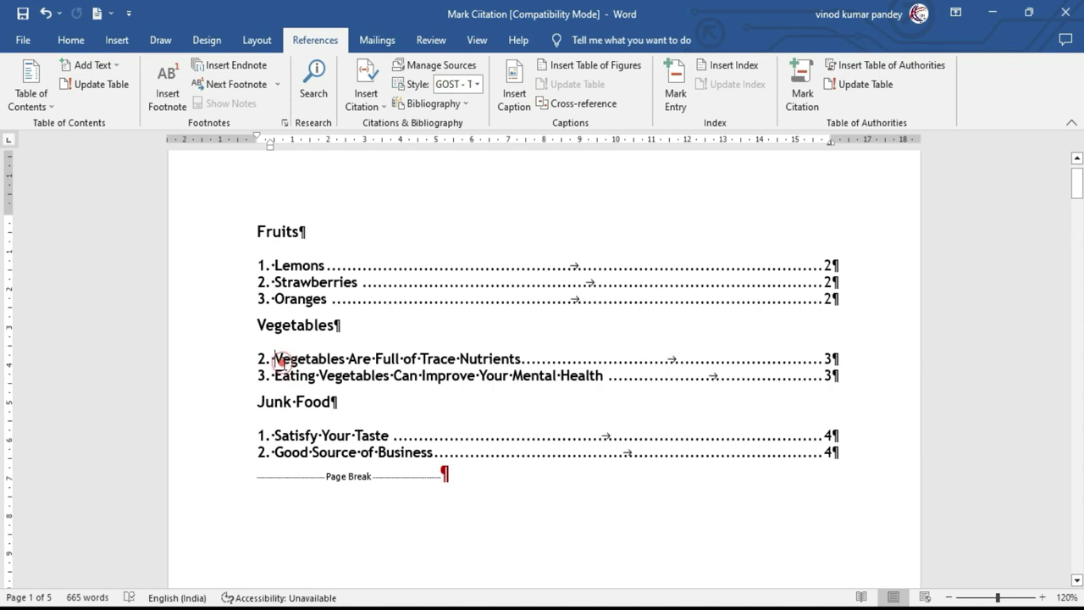
left_click(282, 362)
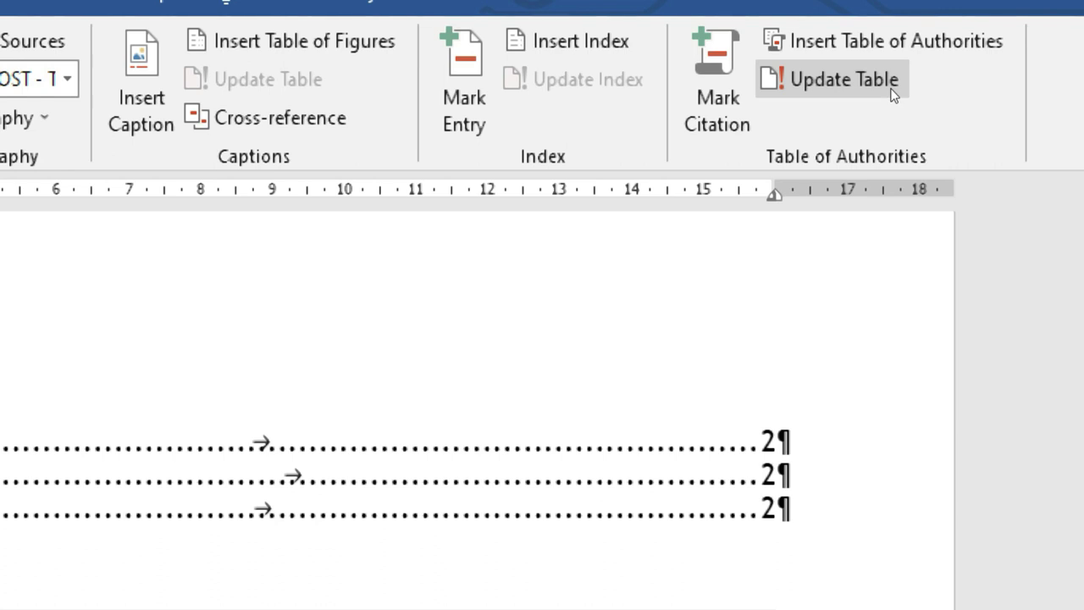
left_click(866, 90)
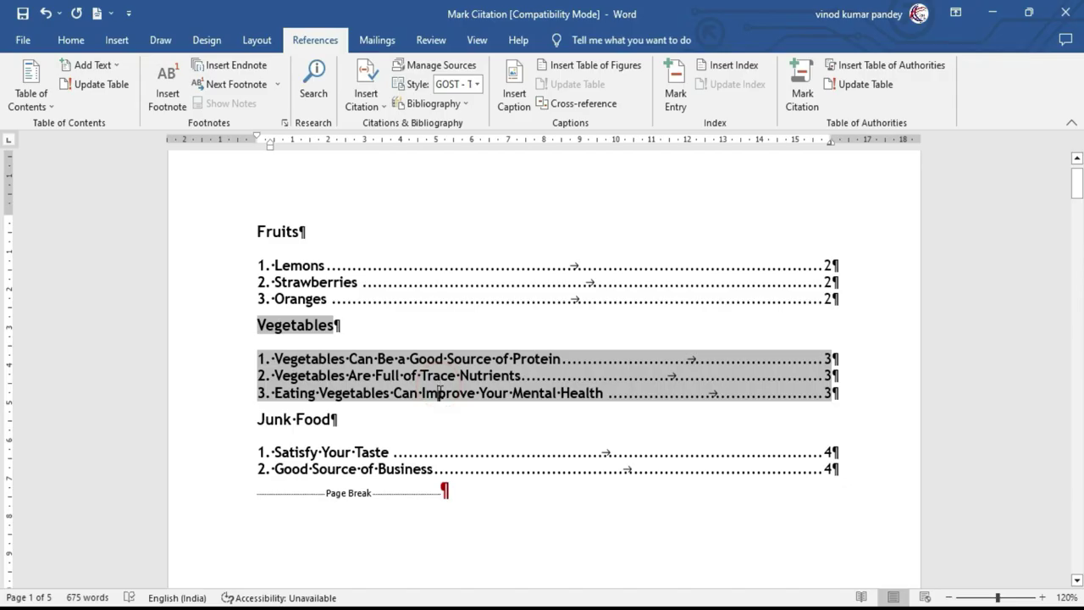
Update the table again so '3. Affordable Price' appears under Junk Food on page 5.
left_click(406, 403)
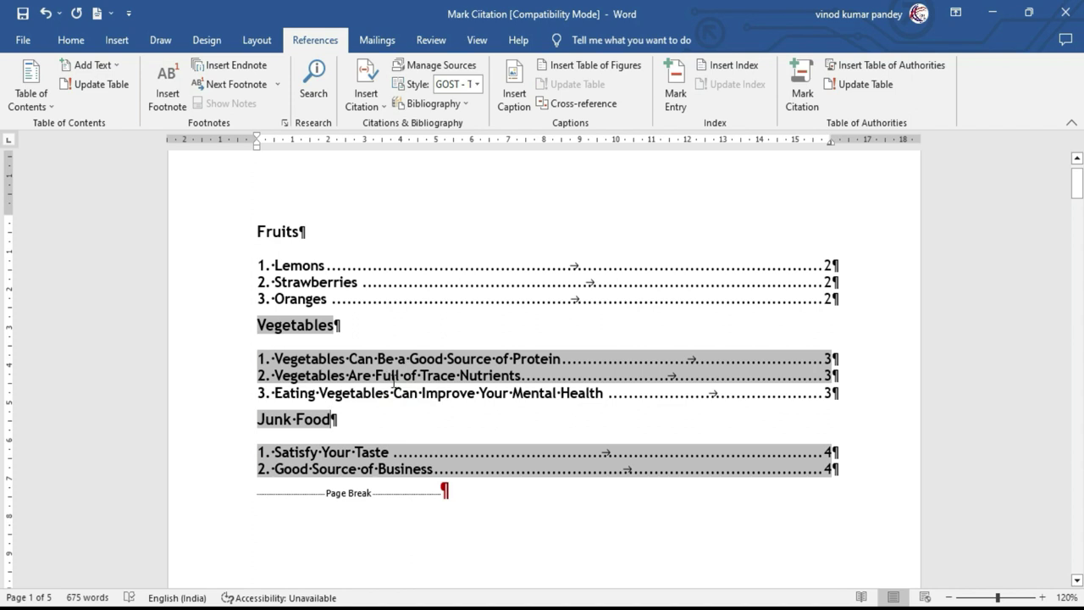
left_click(404, 471)
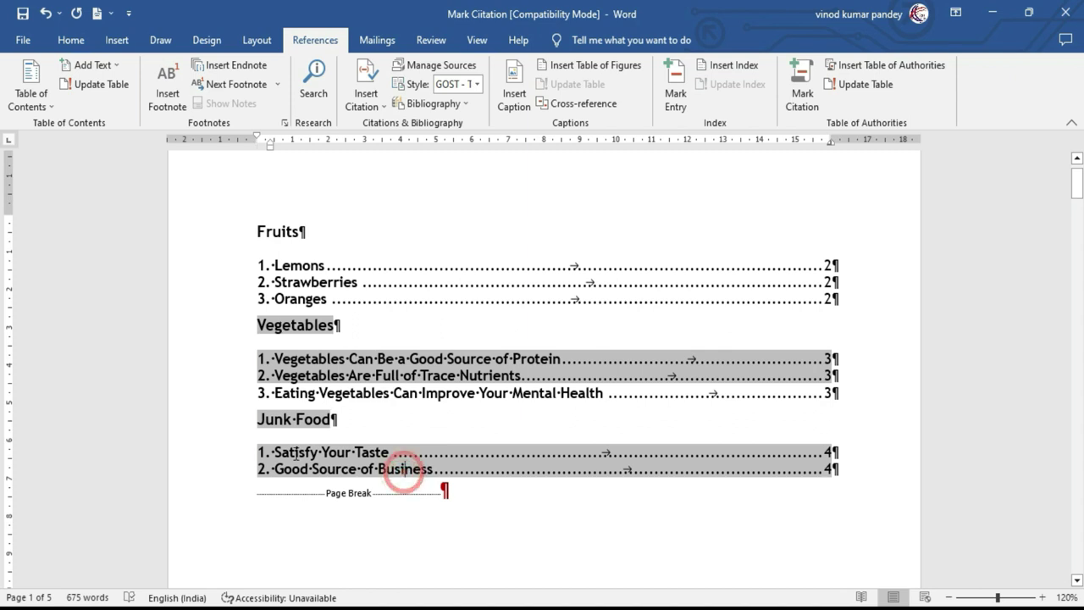
left_click(328, 465)
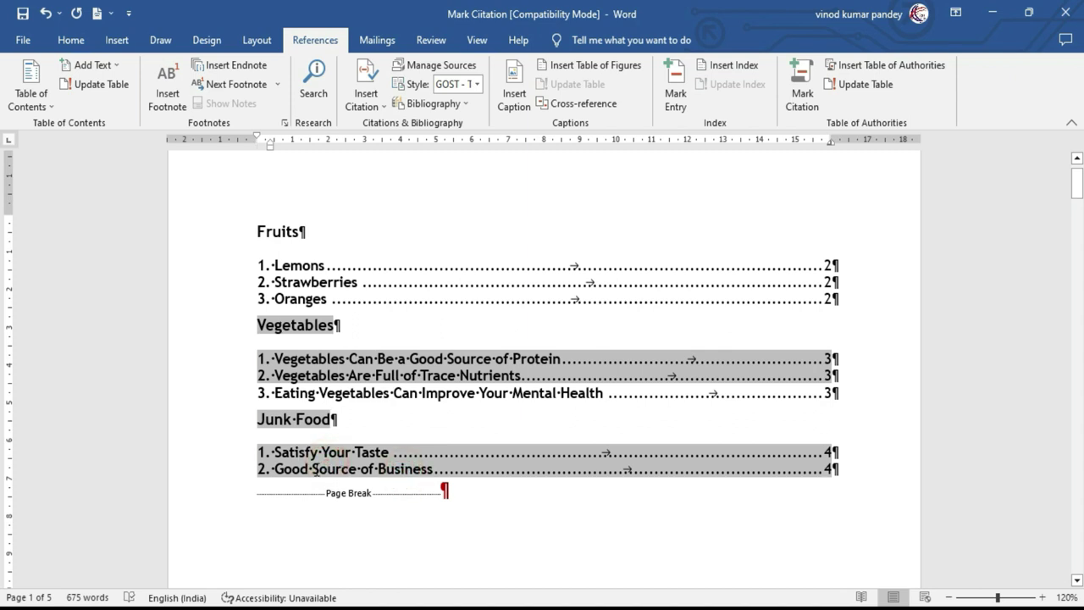
left_click(875, 88)
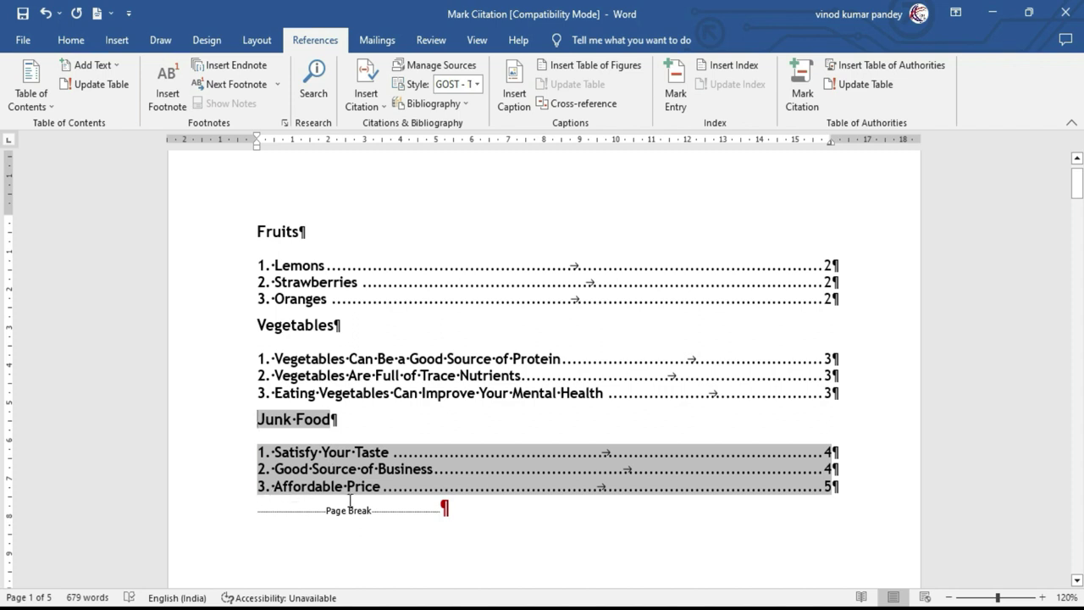
left_click(816, 501)
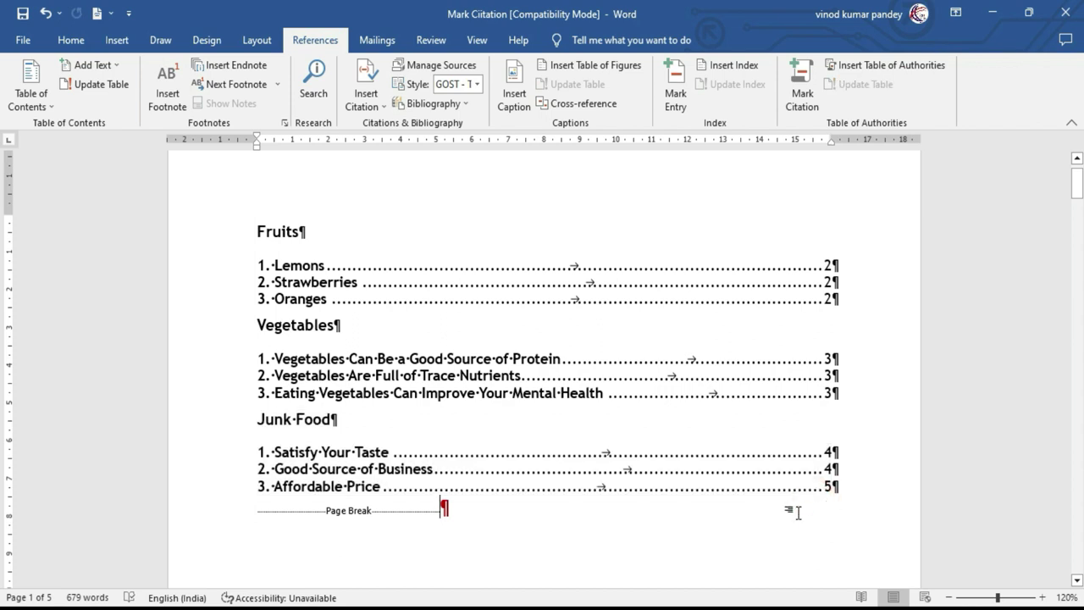
Turn off Show/Hide ¶ on the Home tab to hide formatting marks.
left_click(66, 47)
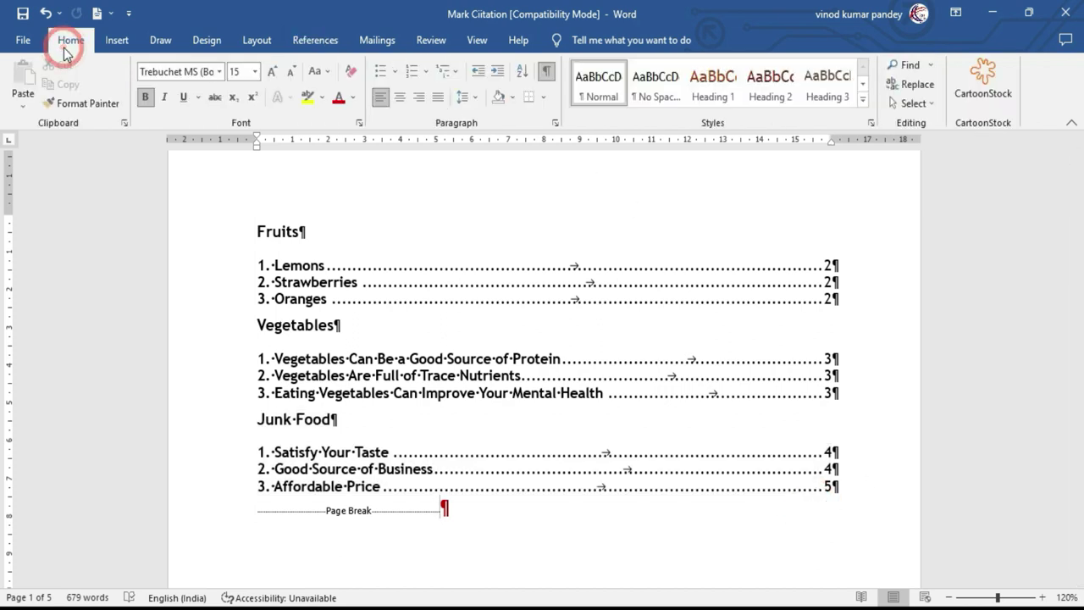
left_click(546, 71)
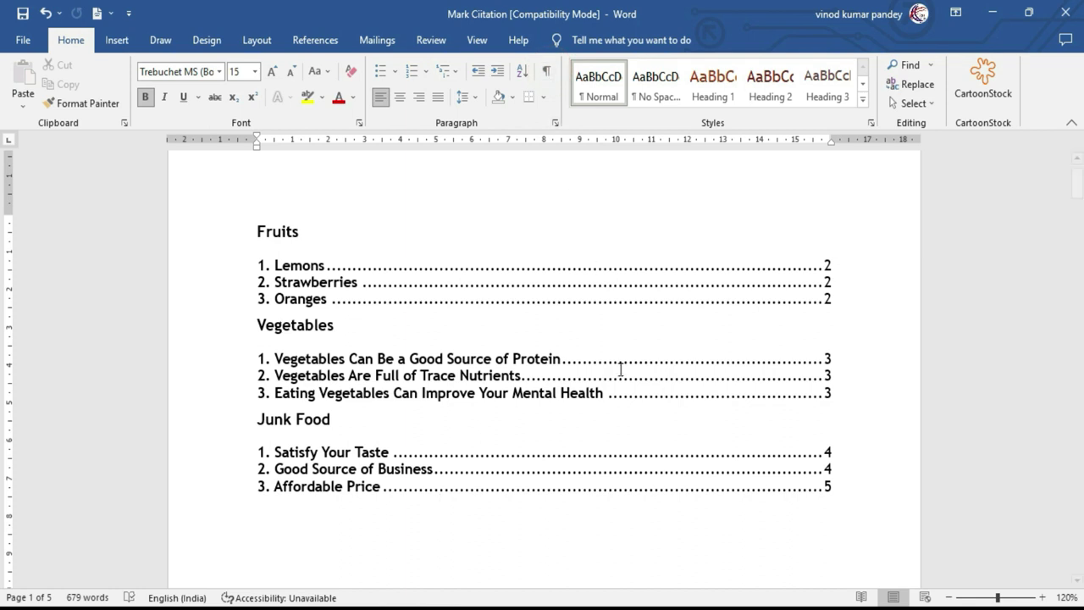